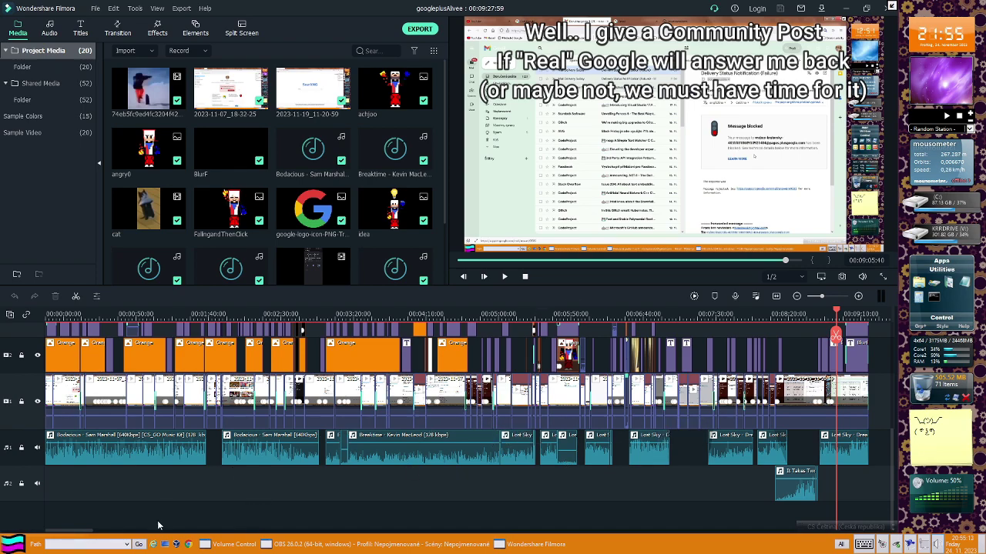
Step: Open Waterfox on youtube.com from the taskbar, over the Filmora project
left_click(197, 544)
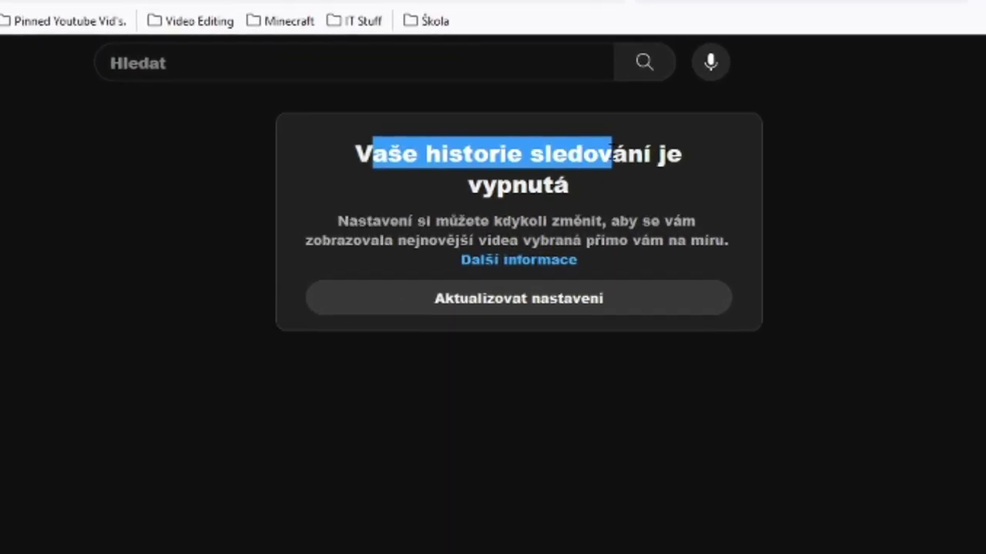
Step: Switch YouTube to the other linked channel account from the profile avatar menu
left_click(836, 73)
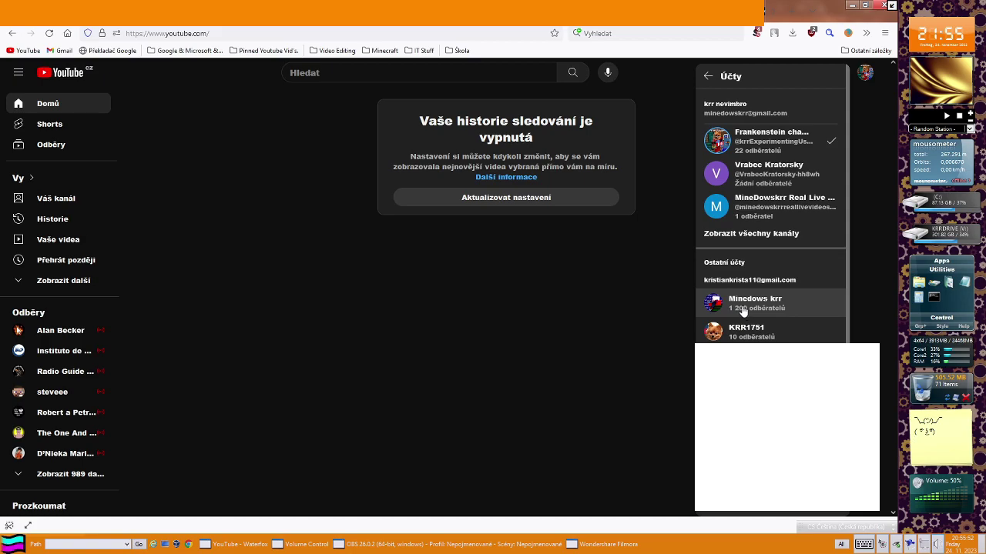
left_click(744, 312)
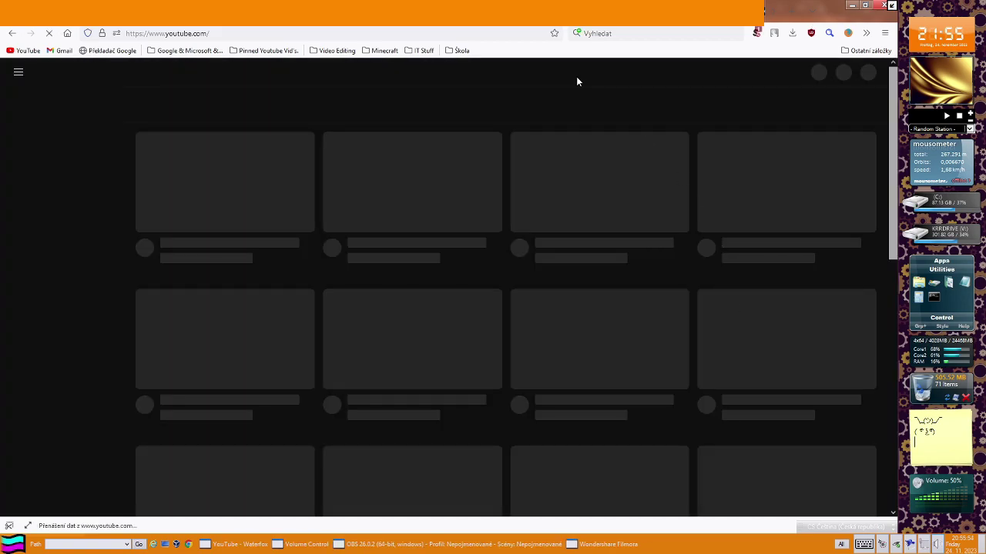
scroll(551, 300, "down", 5)
scroll(526, 394, "down", 3)
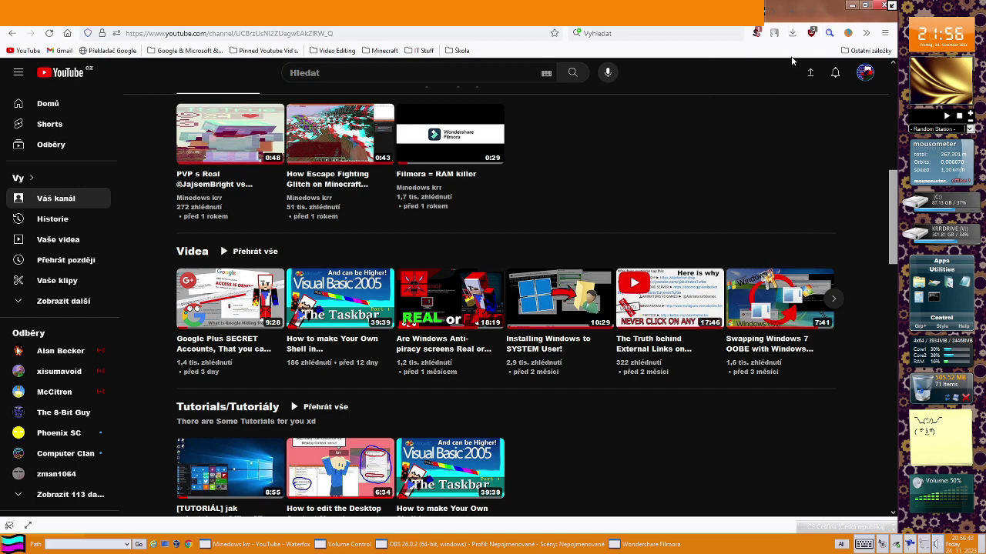
Step: Go to the YouTube home feed via the logo and browse the recommendations
left_click(56, 75)
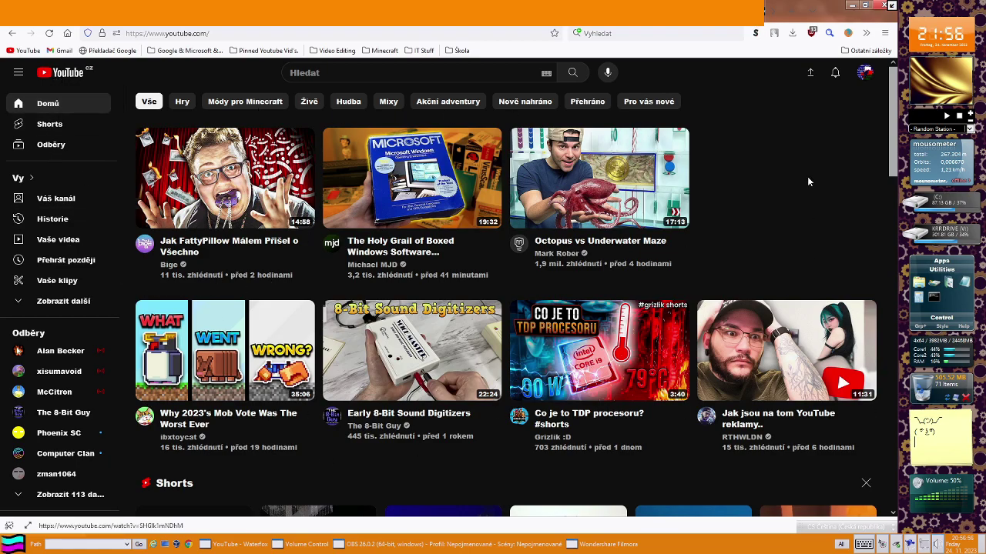
scroll(887, 277, "down", 2)
scroll(887, 278, "down", 4)
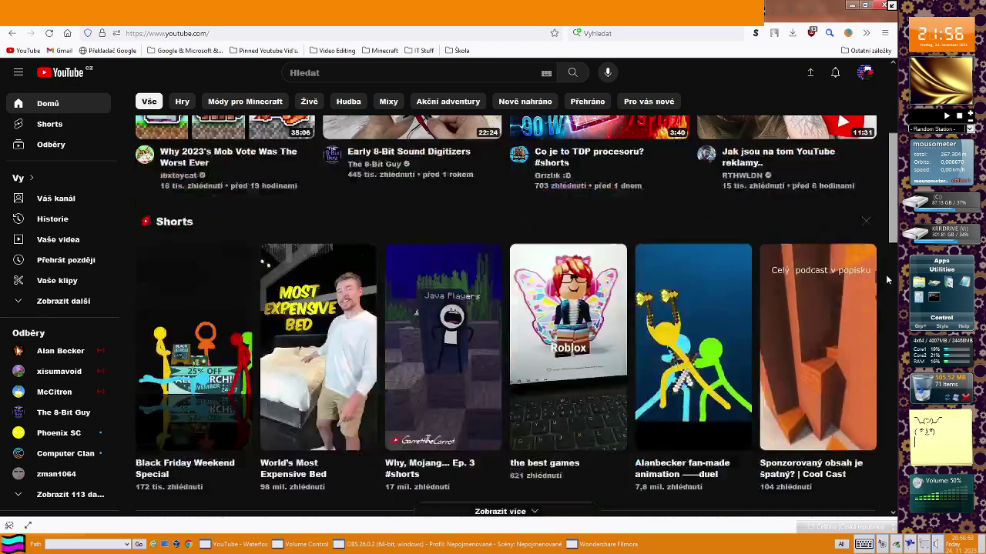
scroll(672, 402, "down", 3)
scroll(287, 348, "down", 3)
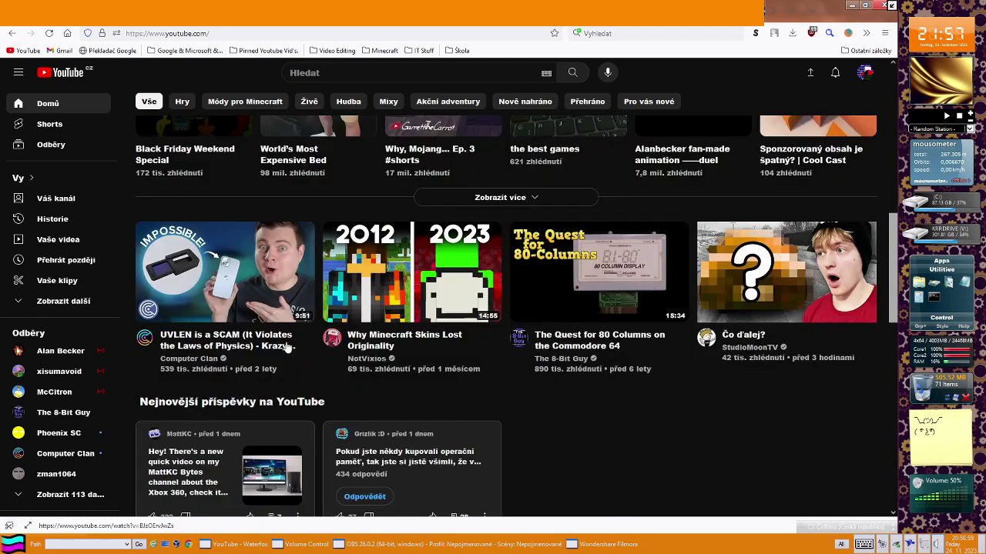
scroll(287, 348, "up", 10)
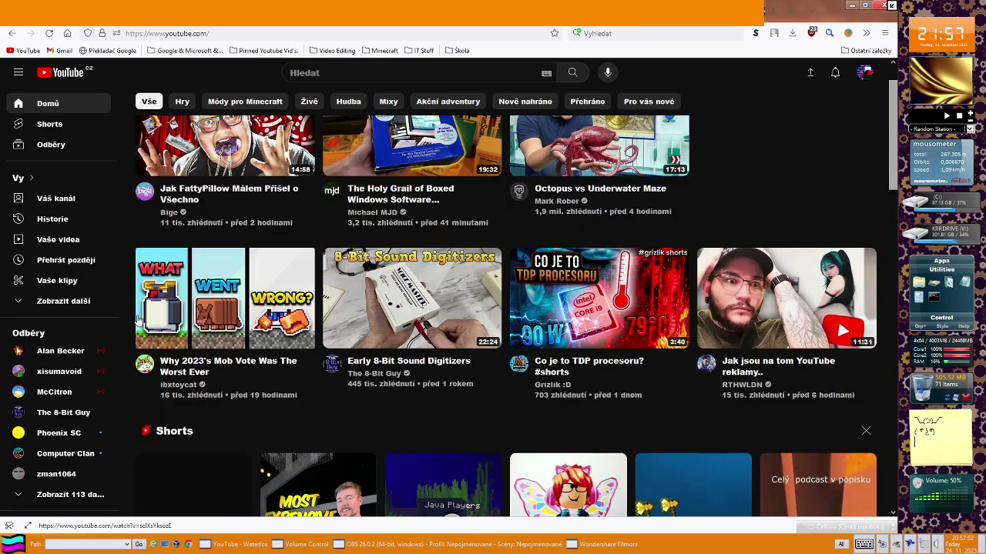
scroll(764, 302, "down", 6)
scroll(765, 302, "down", 3)
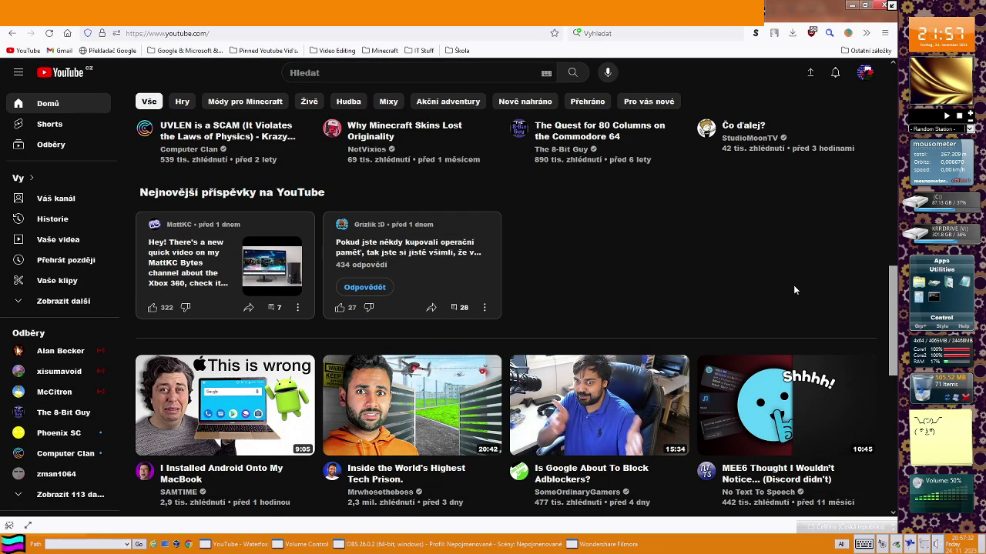
scroll(793, 291, "up", 2)
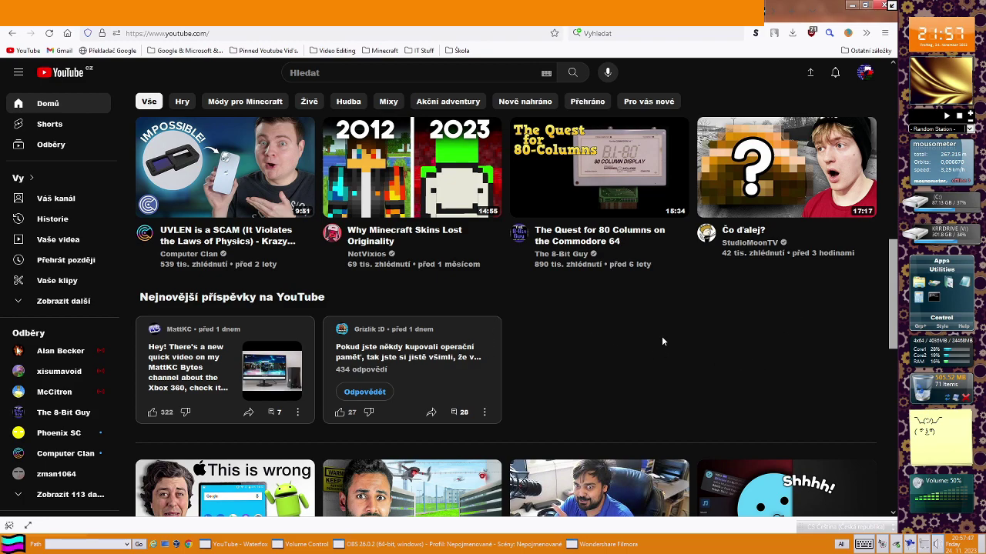
Step: Inspect YouTube's ytp-inline-preview and html5-video-container elements in the Waterfox Inspector
key("ctrl+shift+i")
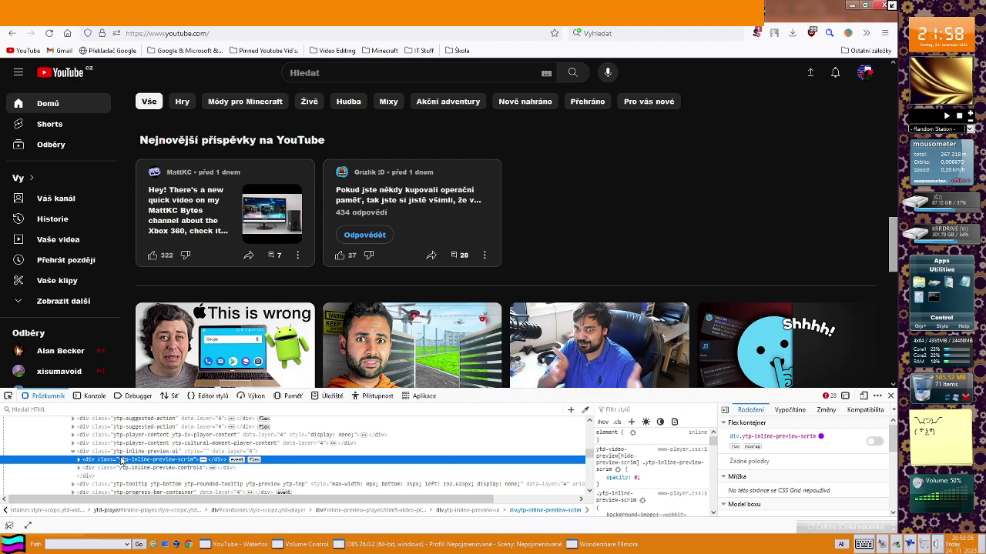
left_click(143, 452)
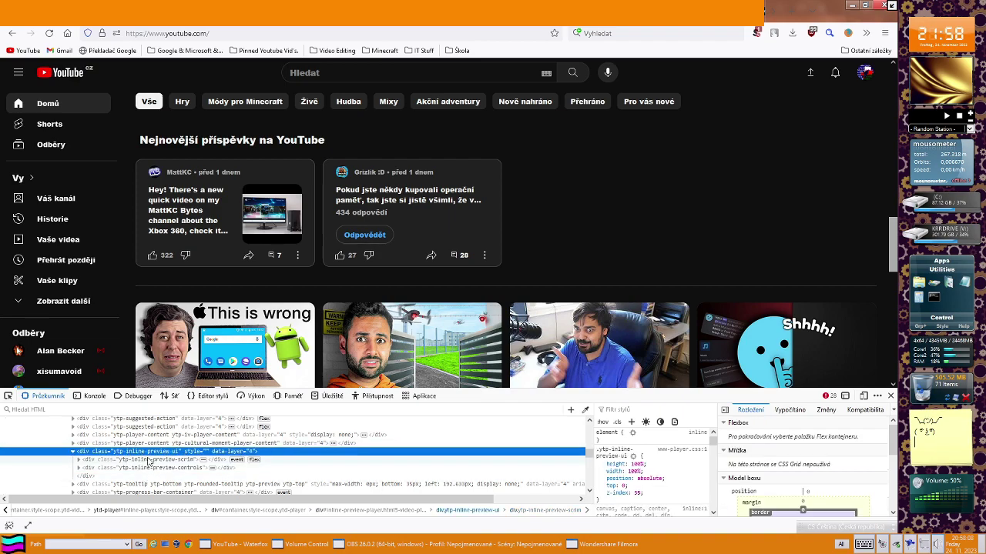
key("Up")
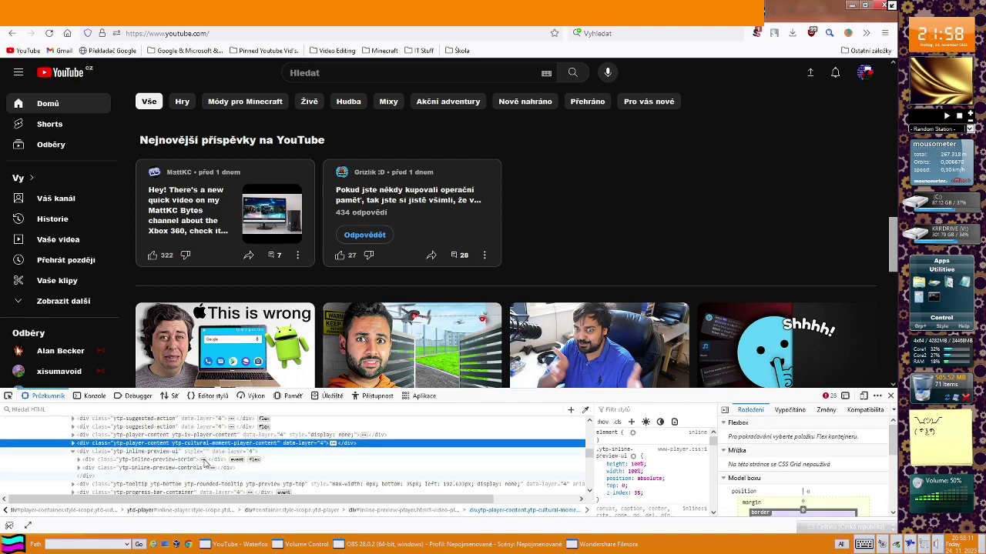
key("Up")
key("Up")
key("Up")
key("Up")
key("Up")
key("Up")
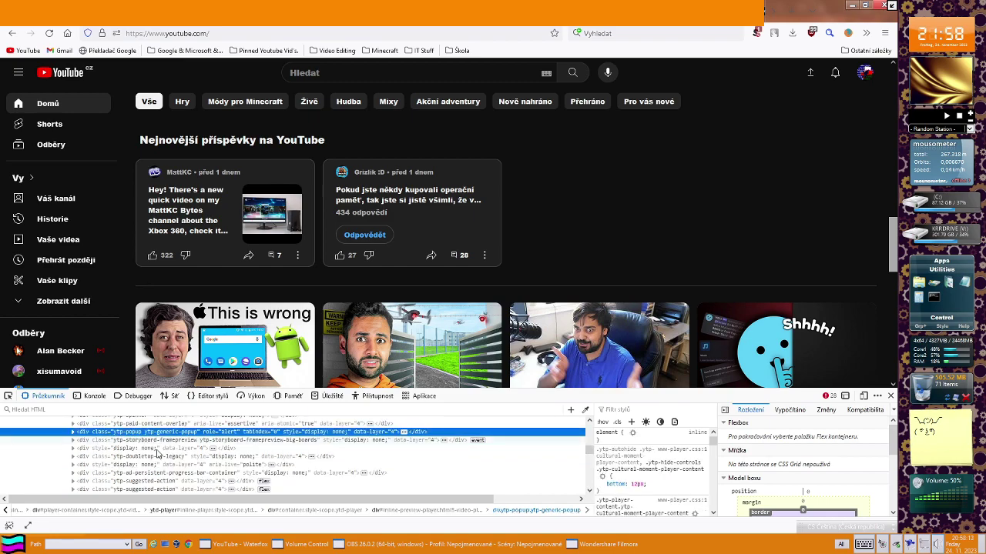
scroll(154, 453, "up", 2)
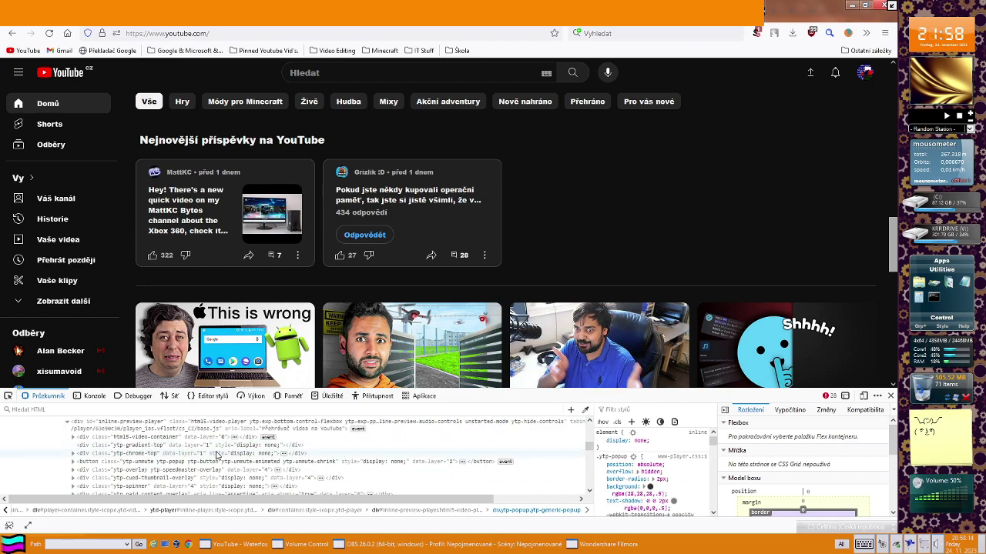
left_click(128, 439)
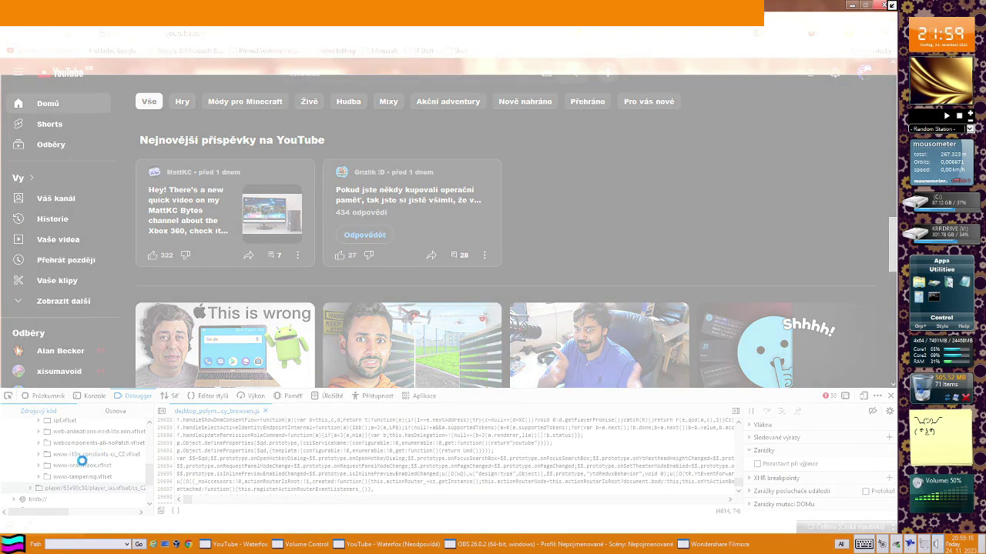
Step: Force-close the frozen Waterfox and launch Google Chrome from the Desktop folder
mouse_move(941, 353)
left_click(881, 5)
left_click(92, 85)
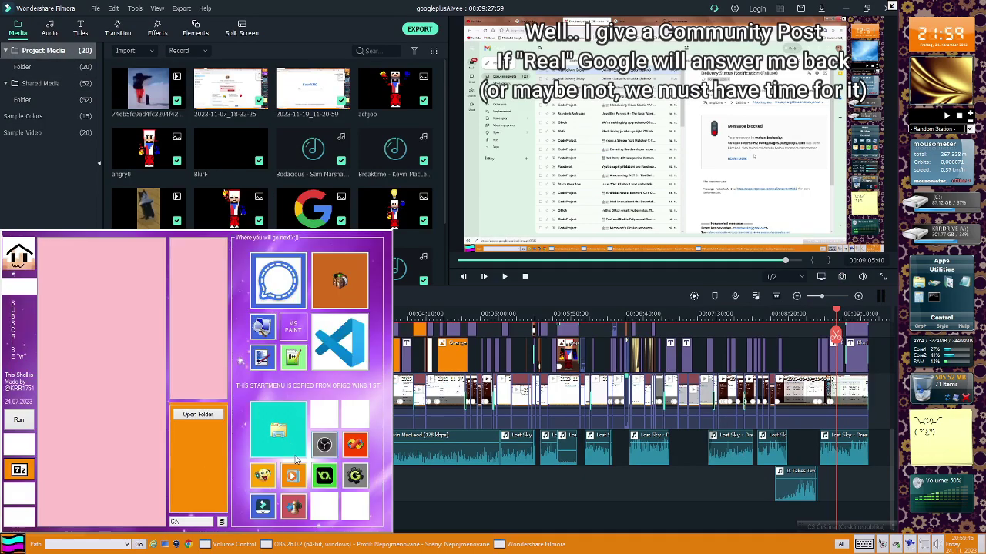
key("super+e")
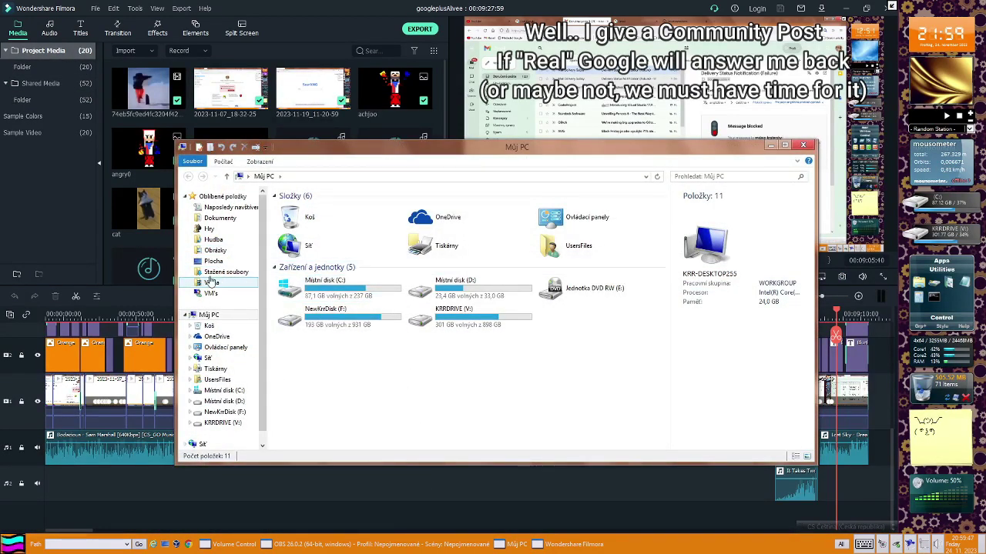
left_click(213, 261)
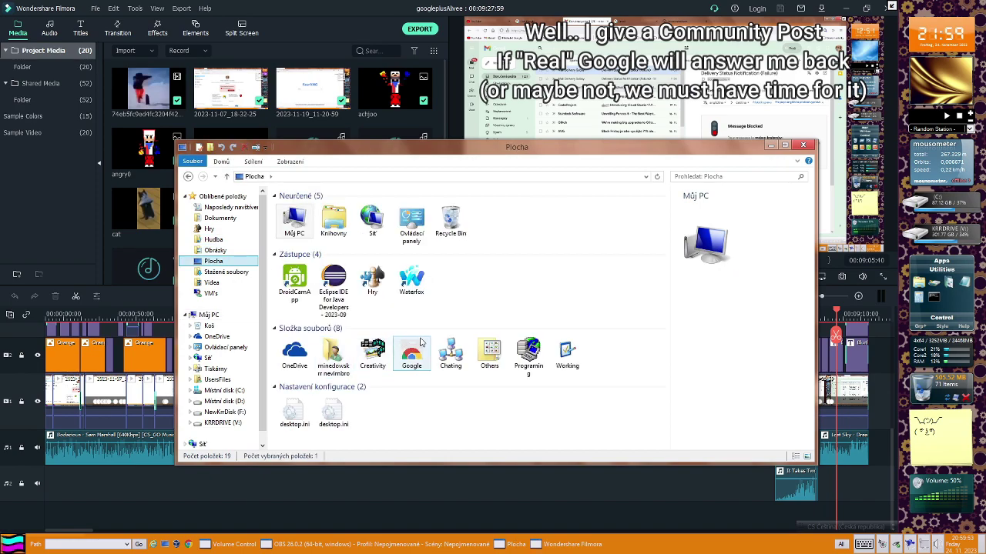
double_click(412, 353)
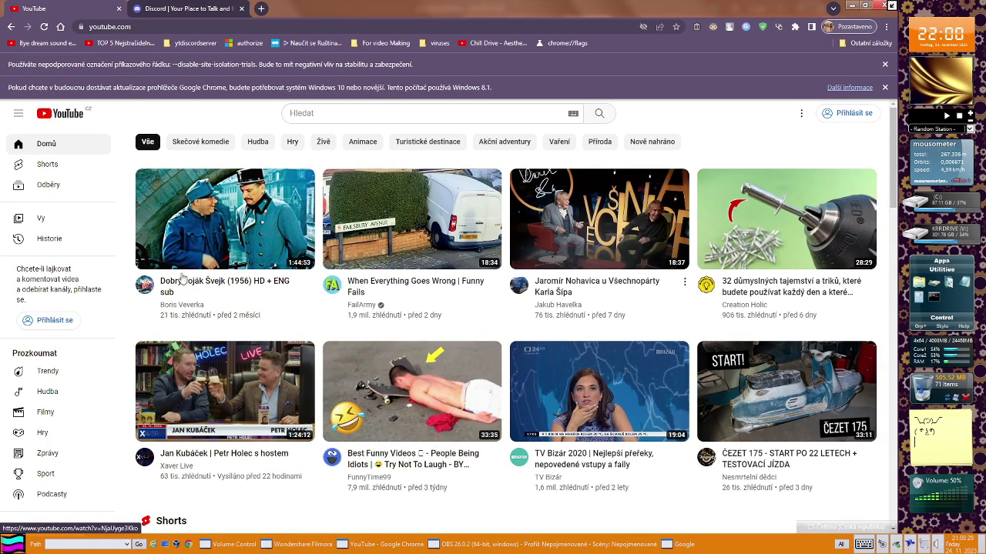
scroll(889, 400, "down", 1)
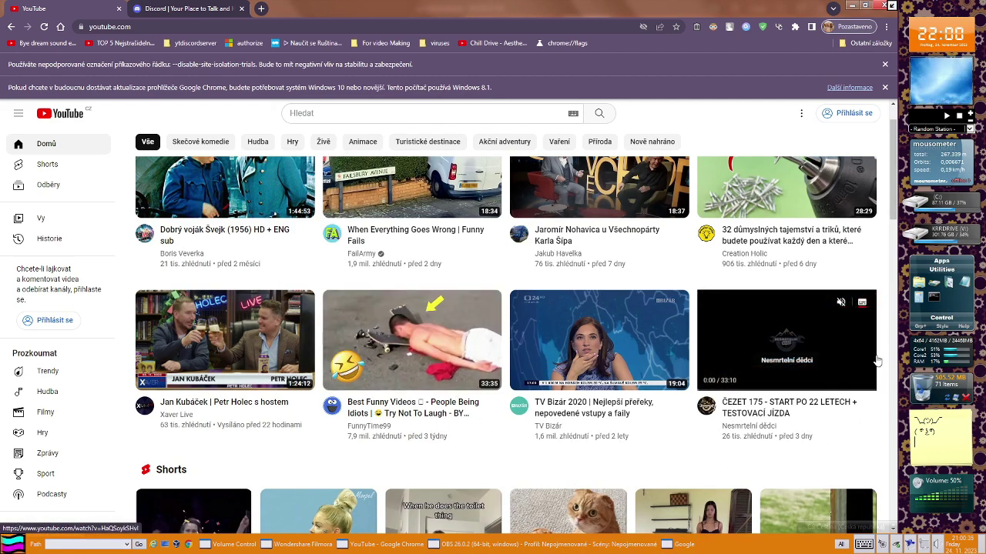
scroll(894, 354, "down", 3)
scroll(897, 352, "down", 5)
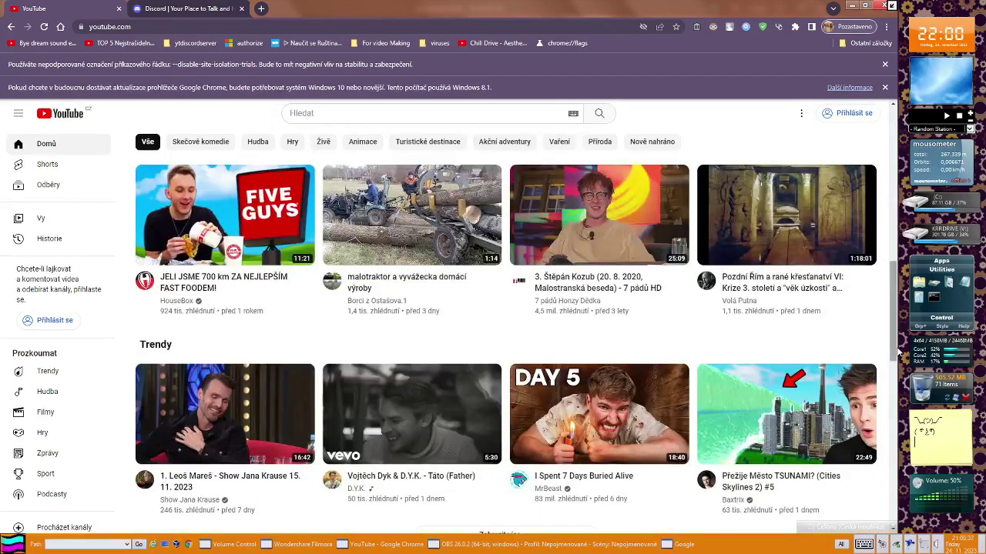
scroll(893, 332, "down", 1)
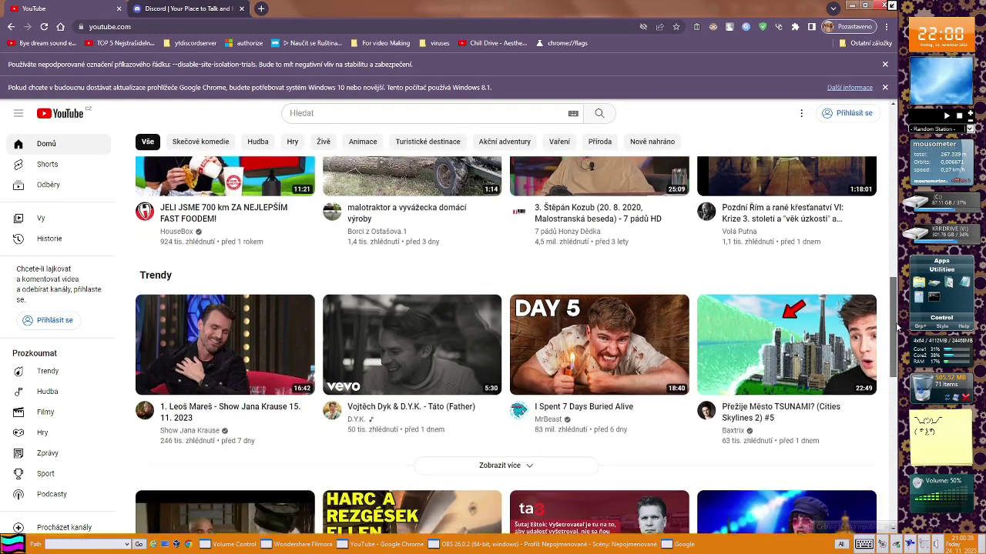
scroll(891, 362, "down", 3)
scroll(889, 393, "down", 2)
scroll(887, 420, "down", 1)
scroll(885, 433, "down", 1)
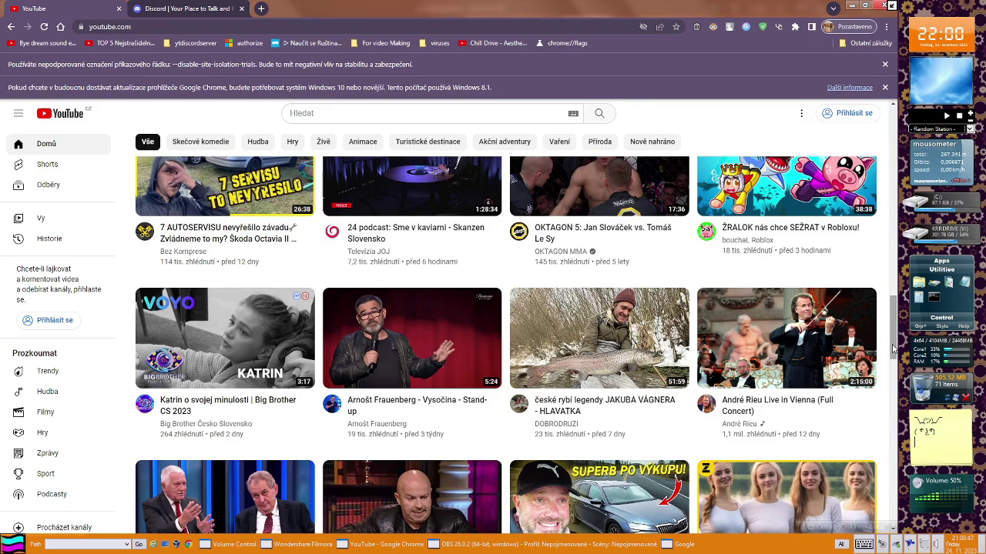
left_click_drag(896, 344, 887, 483)
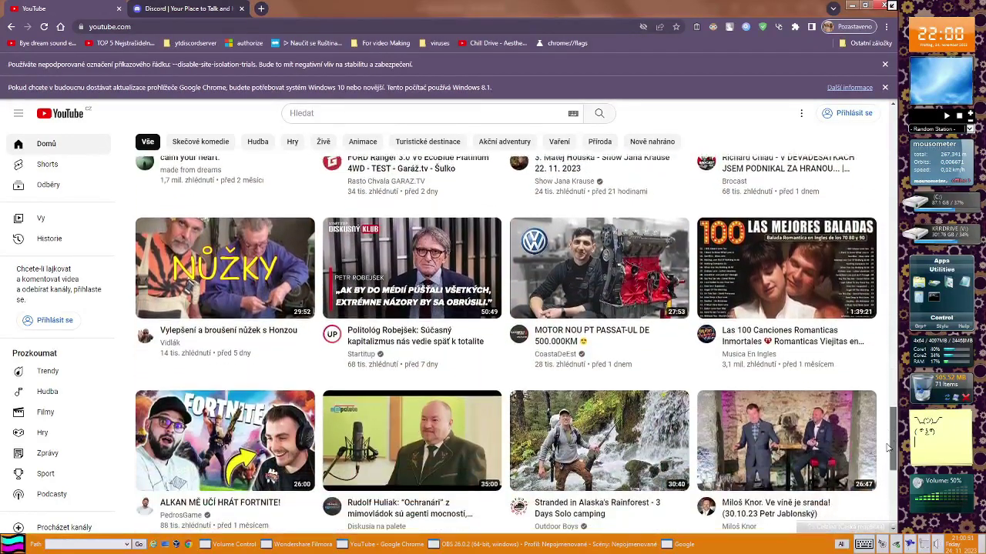
scroll(887, 483, "down", 1)
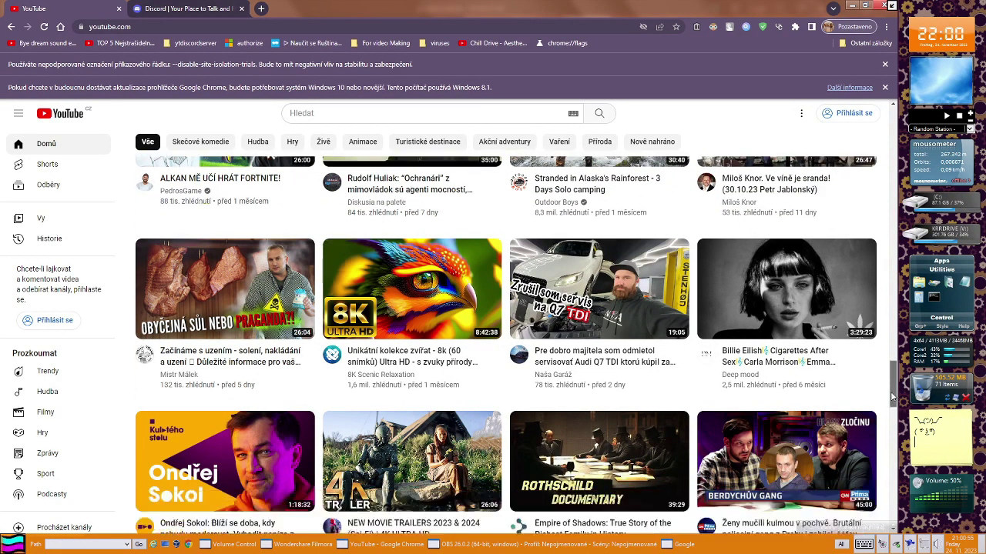
left_click_drag(893, 379, 891, 484)
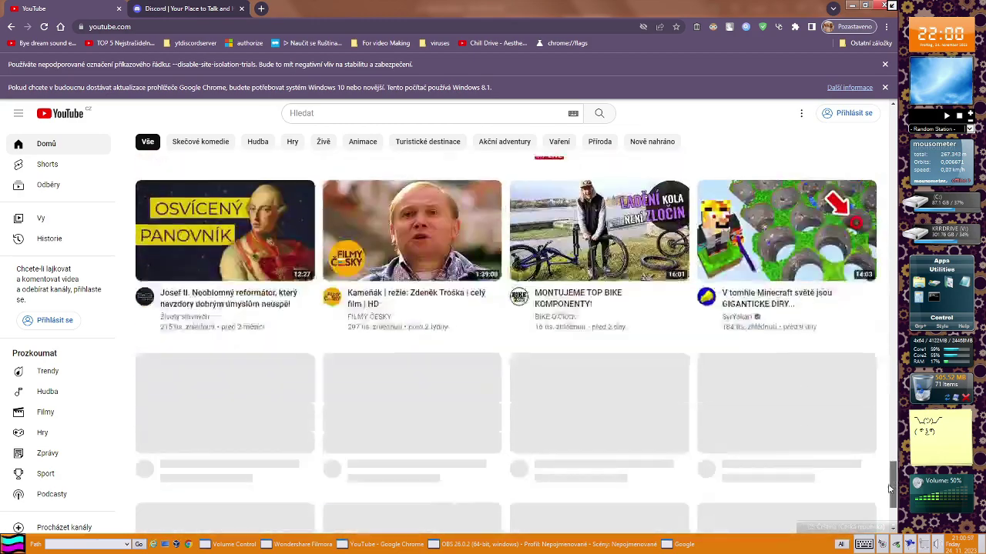
scroll(808, 440, "down", 5)
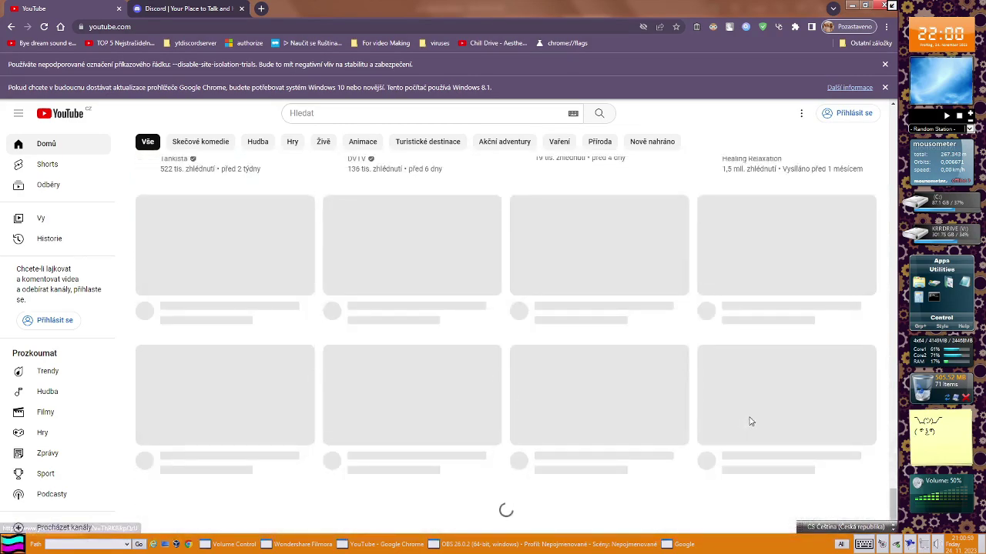
scroll(686, 331, "down", 3)
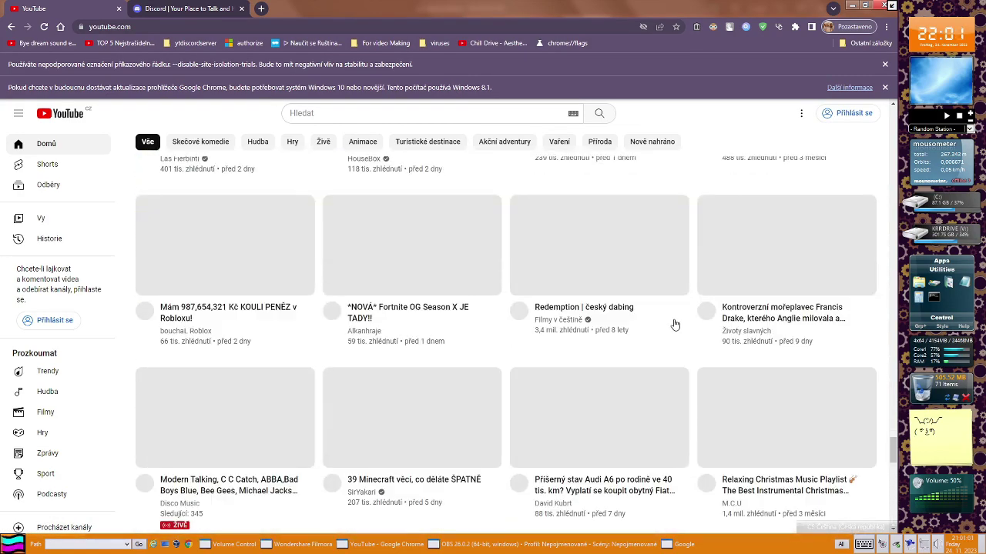
scroll(662, 320, "down", 3)
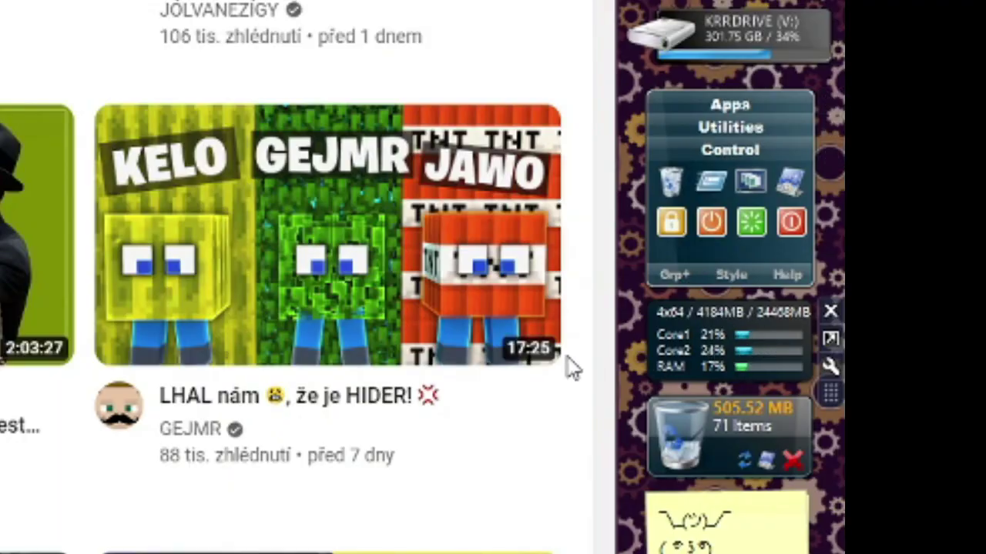
scroll(567, 362, "down", 5)
scroll(510, 396, "down", 3)
scroll(512, 393, "down", 3)
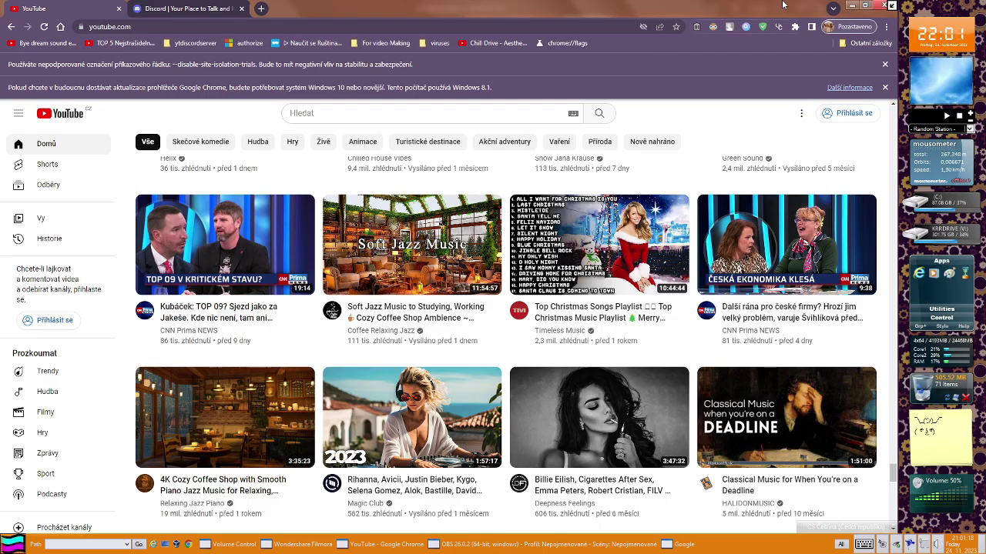
scroll(341, 114, "up", 4)
Step: Search YouTube for 'mental outlaw' using the search suggestion
left_click(323, 113)
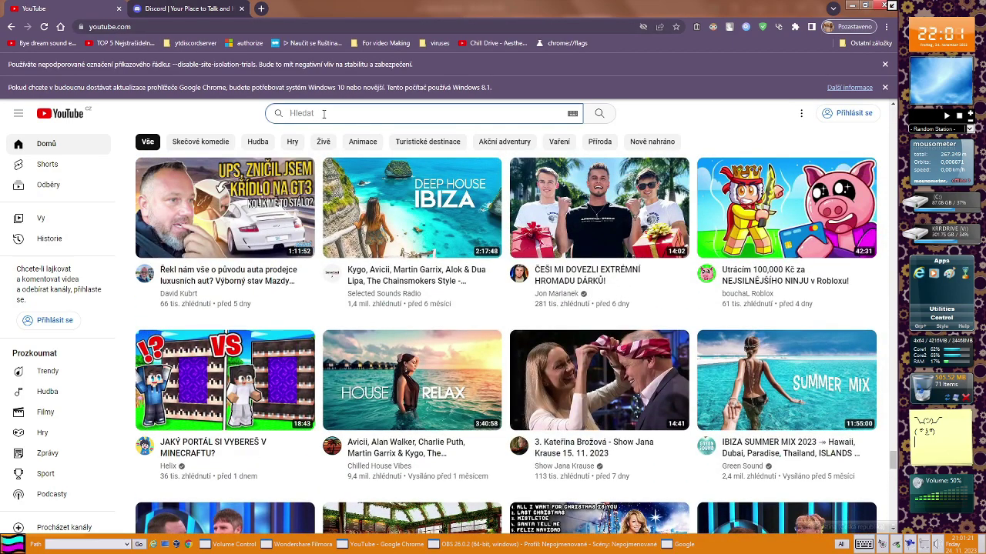
type("ment")
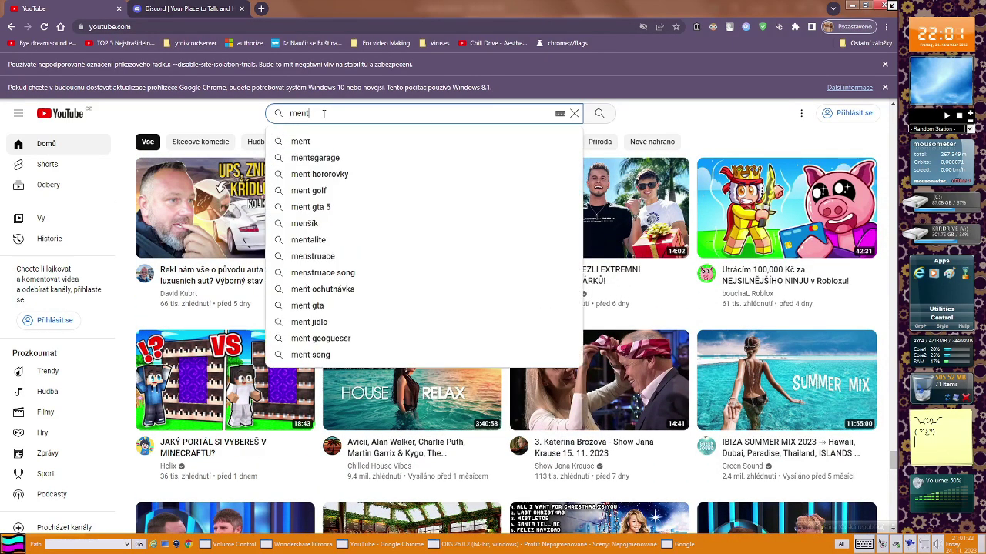
type("al")
left_click(316, 306)
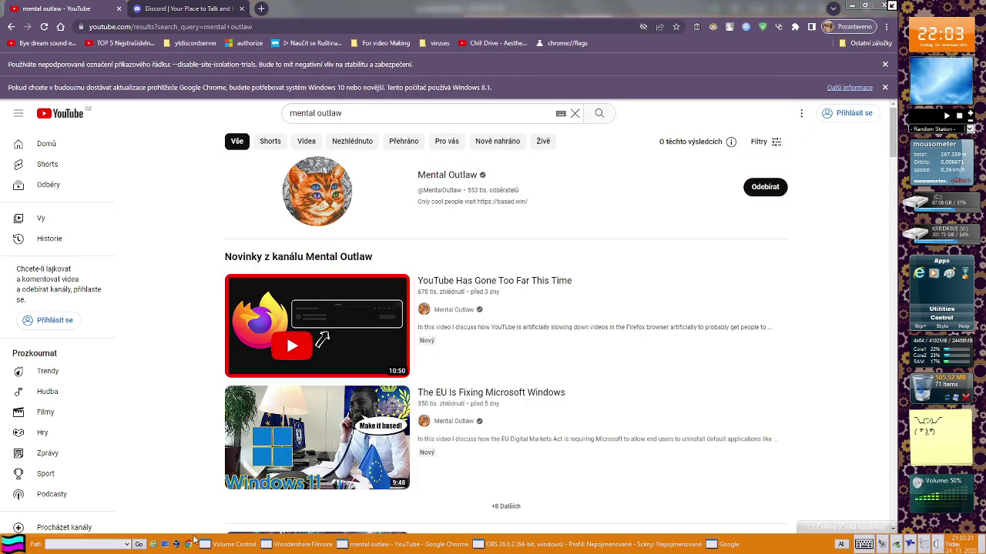
Step: Relaunch Waterfox on YouTube and bring up the User-Agent Switcher options
left_click(190, 545)
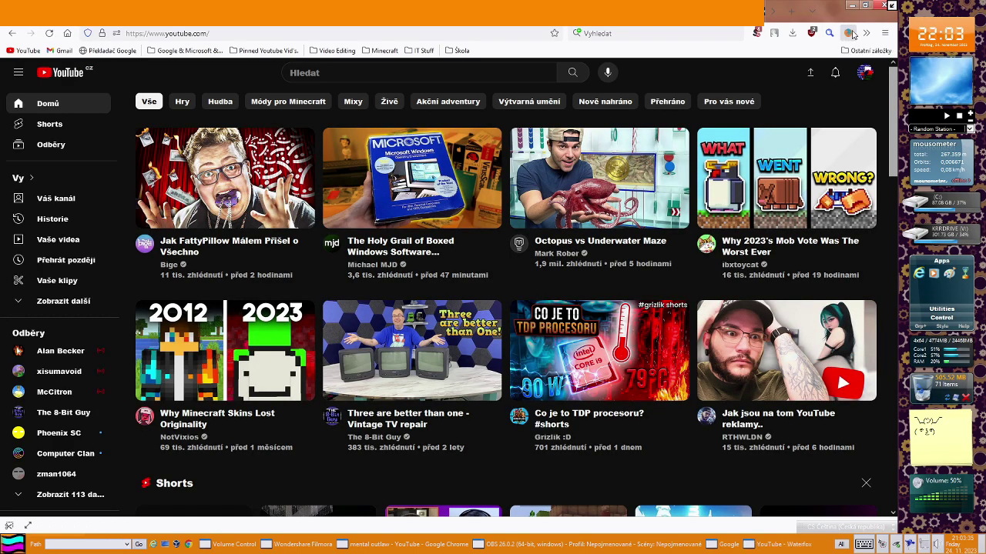
left_click(849, 33)
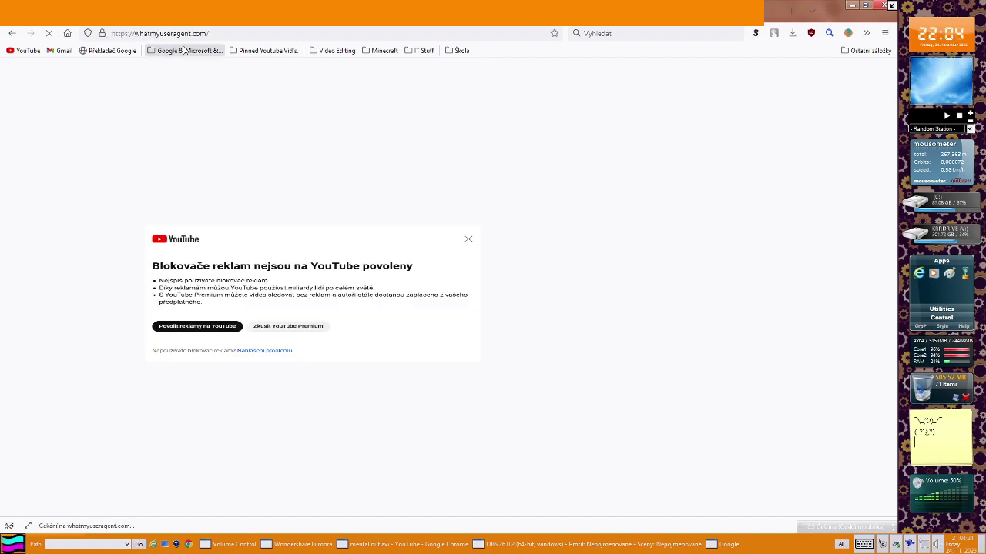
Step: Spoof Microsoft Windows as the operating system in User-Agent Switcher
left_click(126, 33)
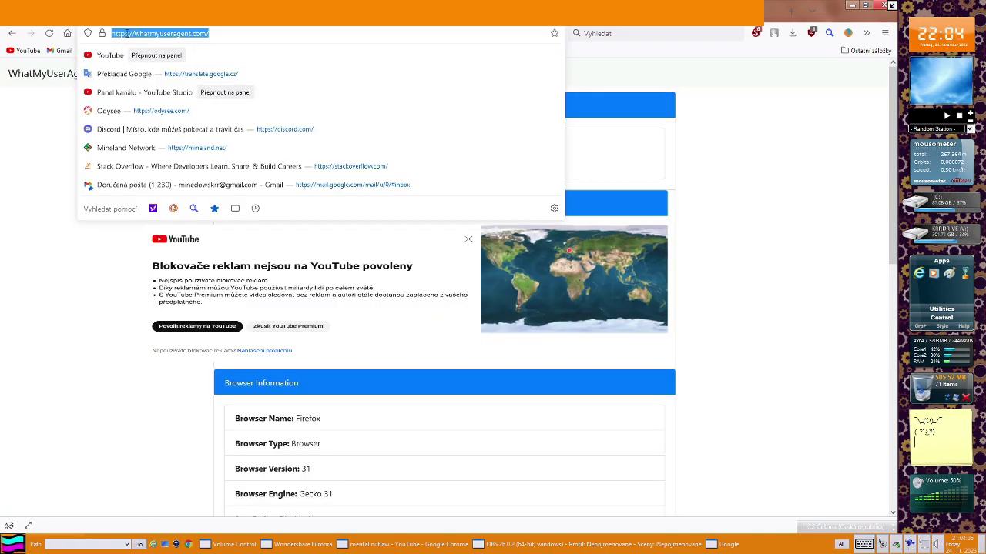
left_click(244, 30)
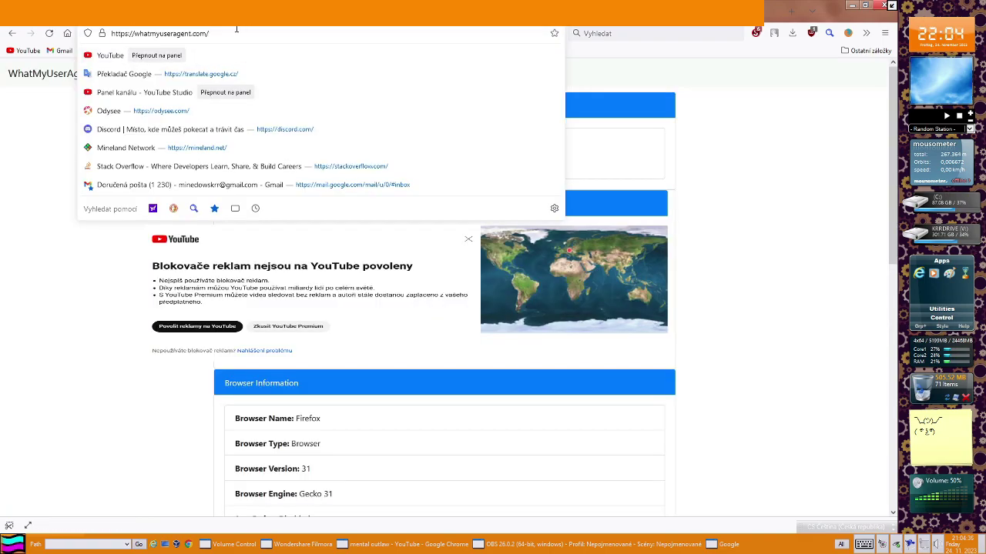
left_click(133, 305)
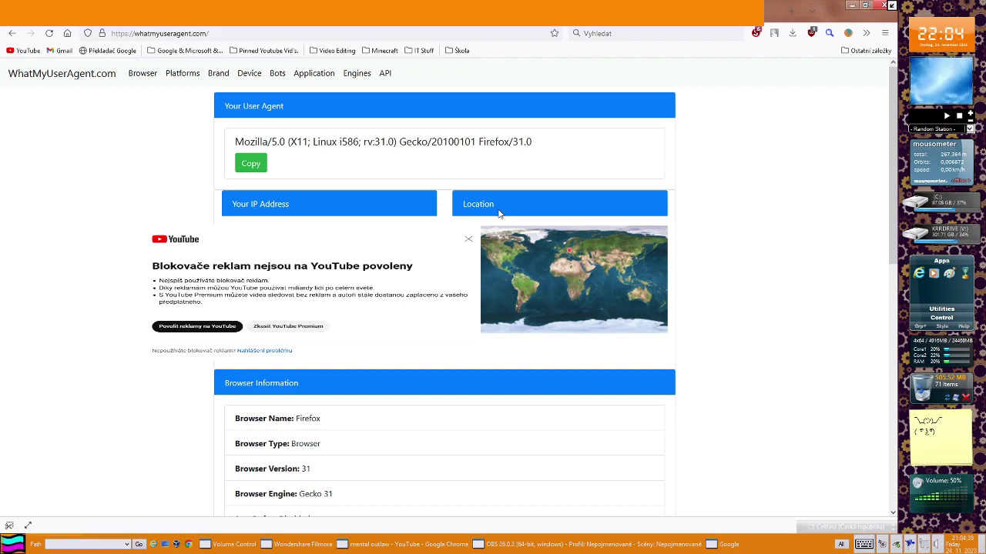
left_click(850, 34)
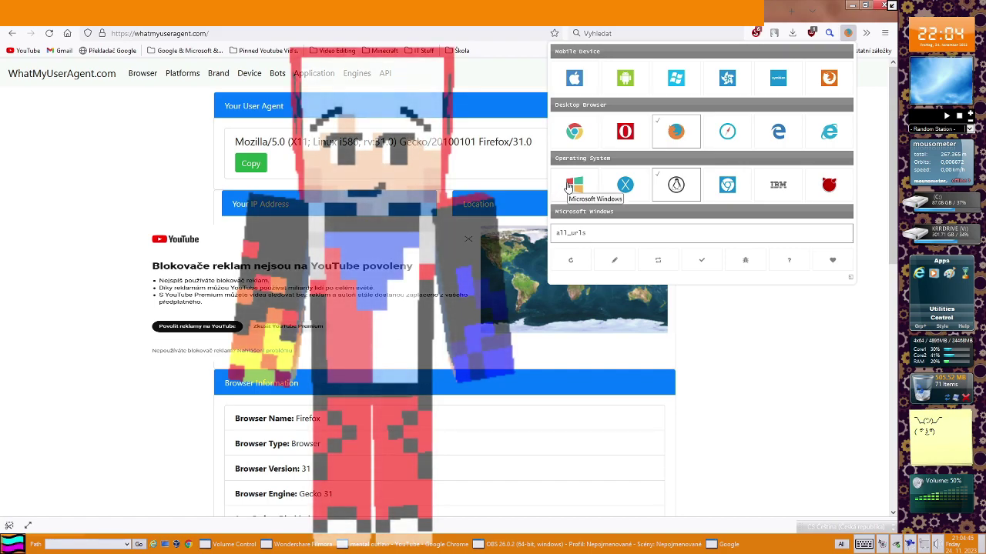
left_click(568, 186)
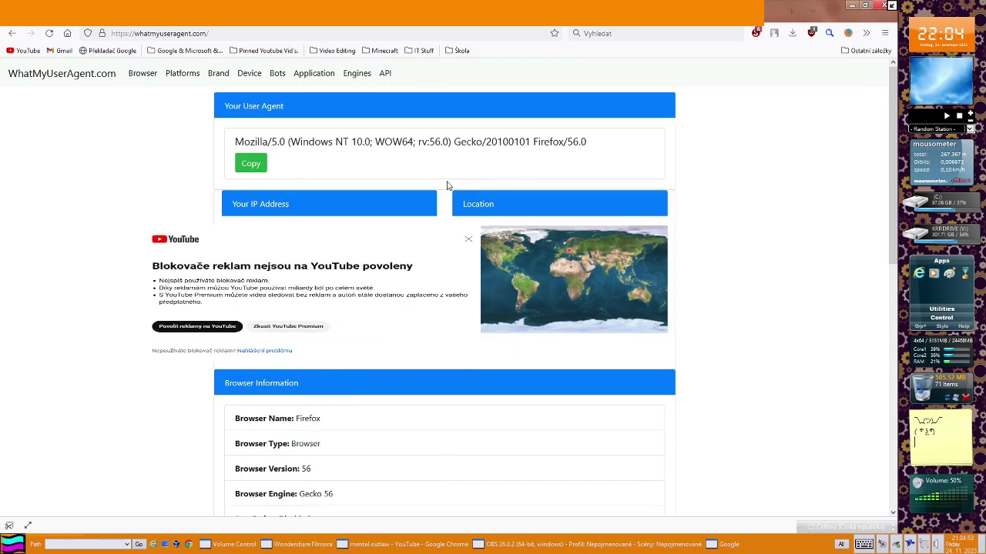
left_click(848, 33)
left_click(249, 126)
Step: Highlight the Windows portion of the user agent string WhatMyUserAgent reports
triple_click(225, 106)
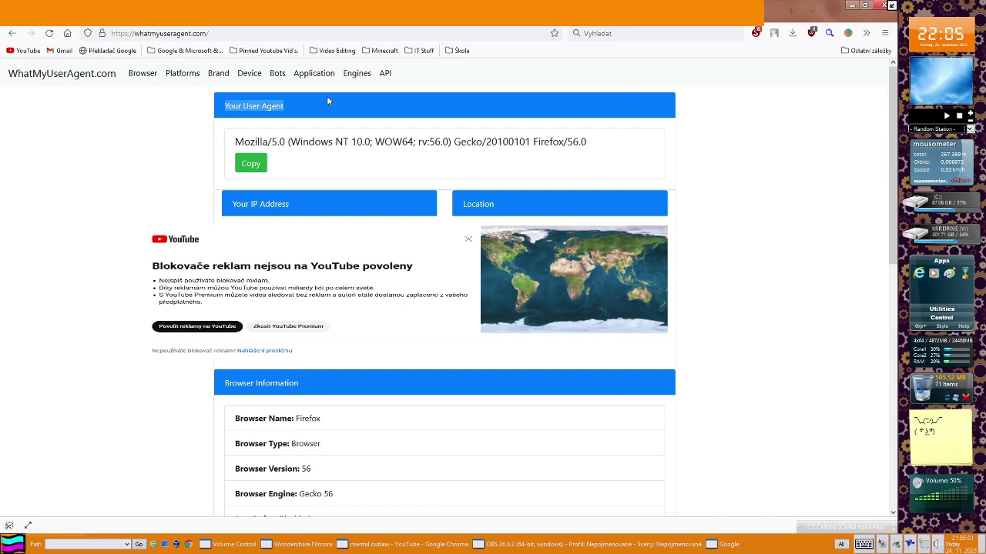
left_click(266, 140)
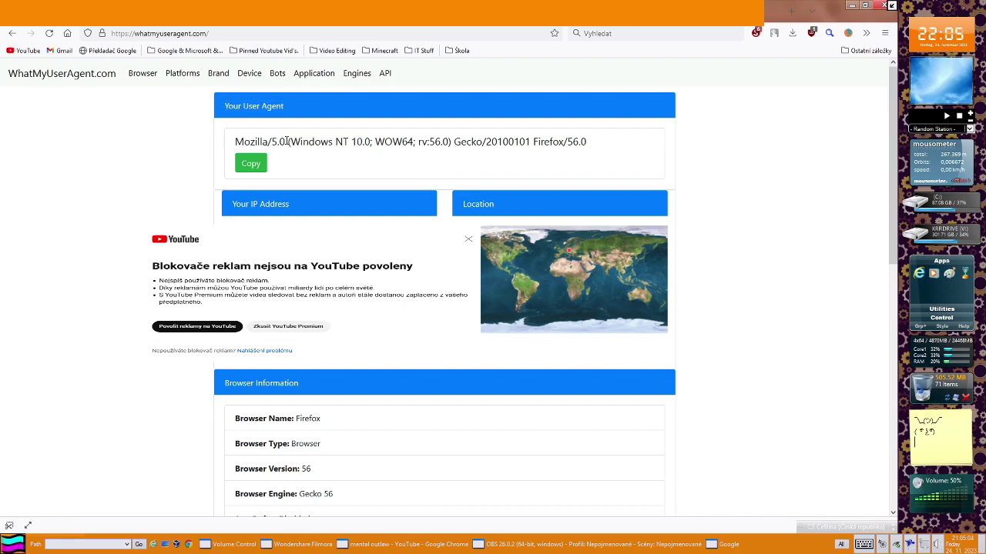
left_click_drag(286, 142, 309, 141)
left_click(311, 142)
left_click_drag(321, 142, 432, 142)
mouse_move(356, 142)
left_mouse_down()
mouse_move(369, 141)
mouse_move(340, 142)
left_mouse_up()
left_click(382, 146)
type("winver")
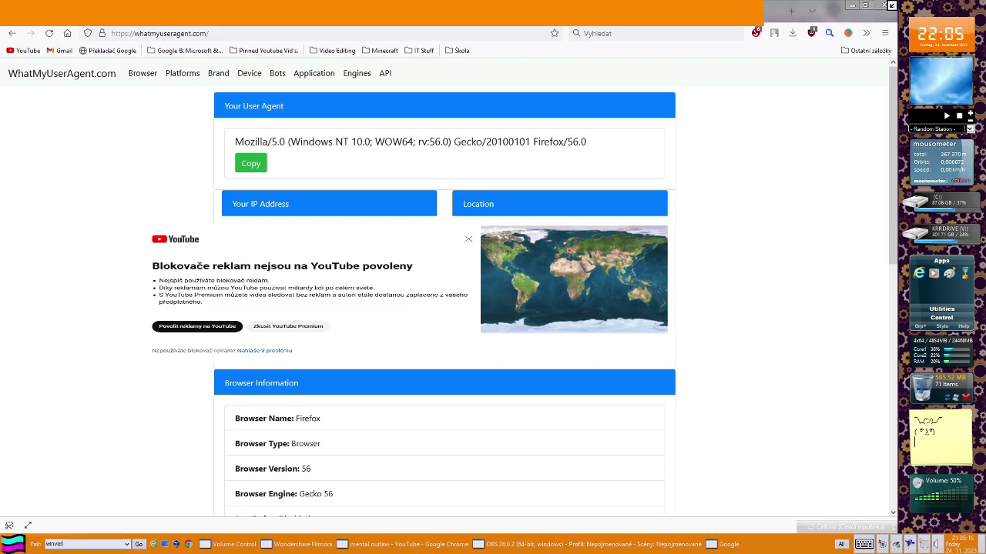
Step: Check the real Windows version in About Windows, then highlight 'NT 10.0' in the user agent
key("Return")
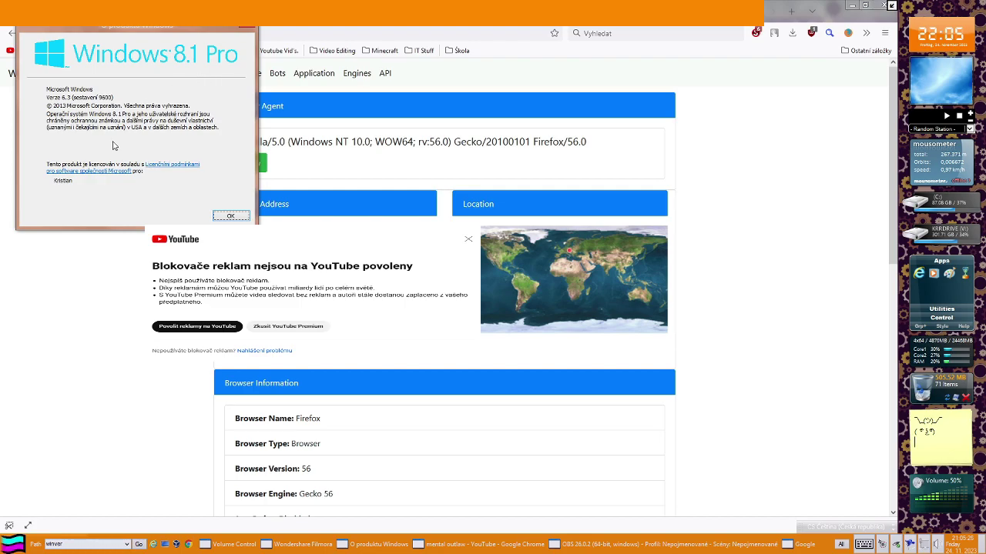
left_click(231, 216)
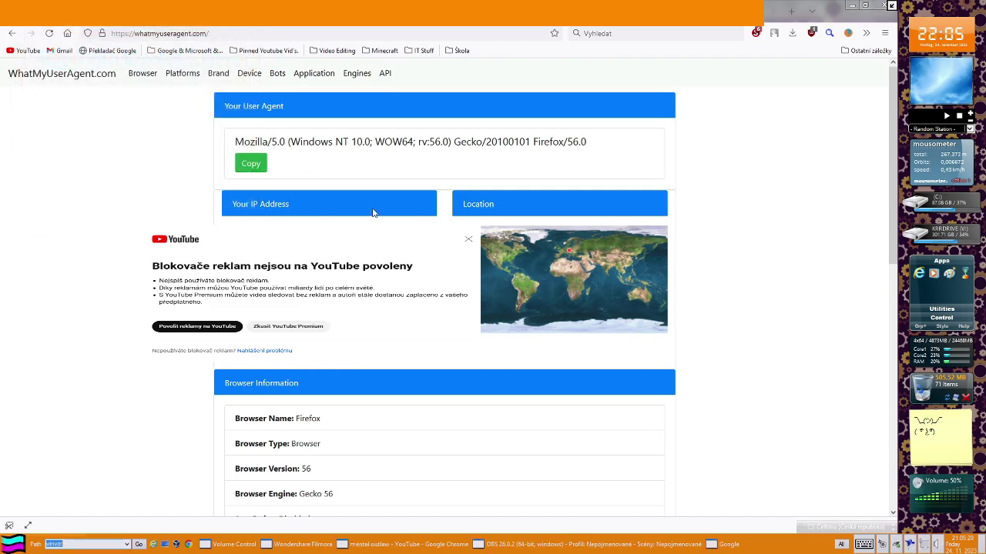
left_click_drag(352, 142, 332, 141)
left_click(366, 142)
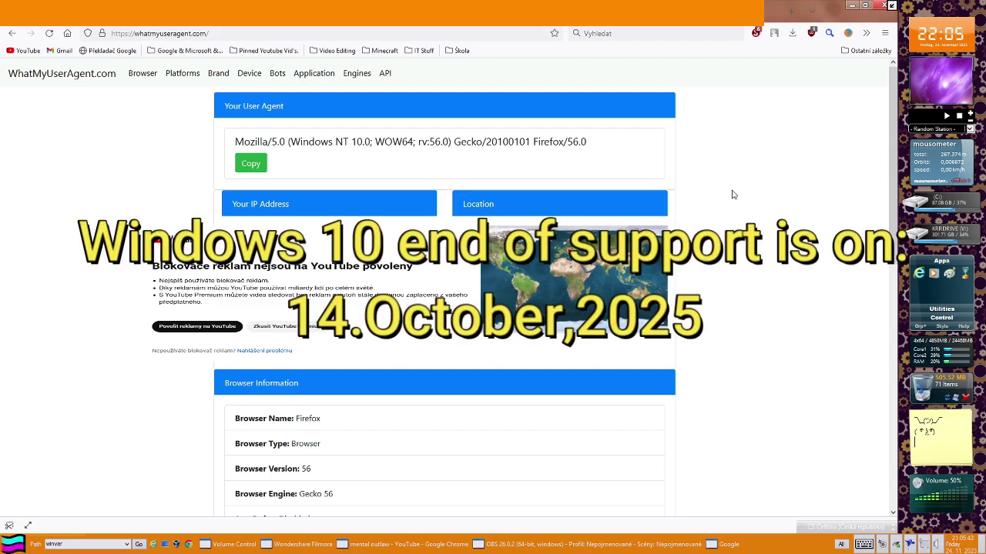
left_click_drag(351, 142, 370, 141)
left_click(368, 142)
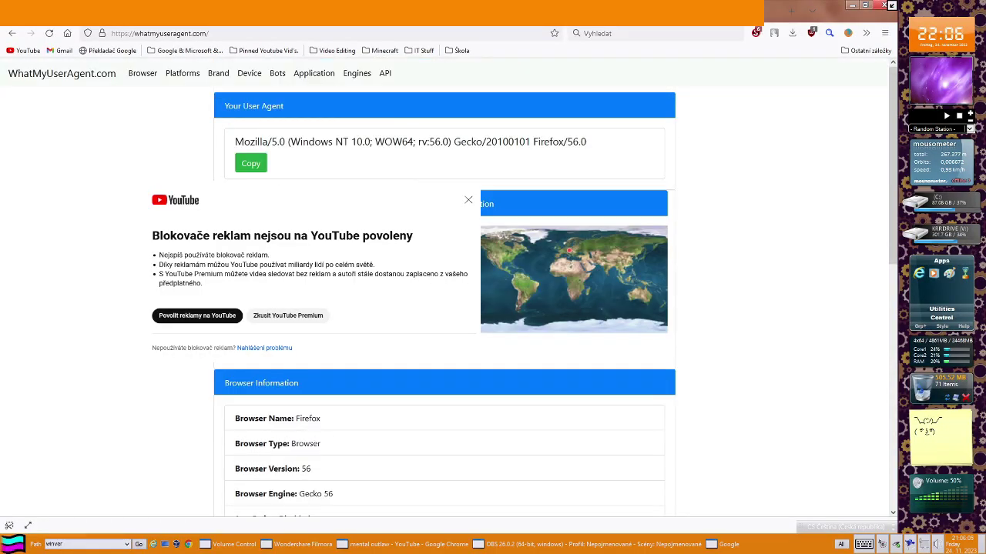
Step: Connect TouchVPN to a chosen location and return to the reloaded WhatMyUserAgent page
left_click(756, 34)
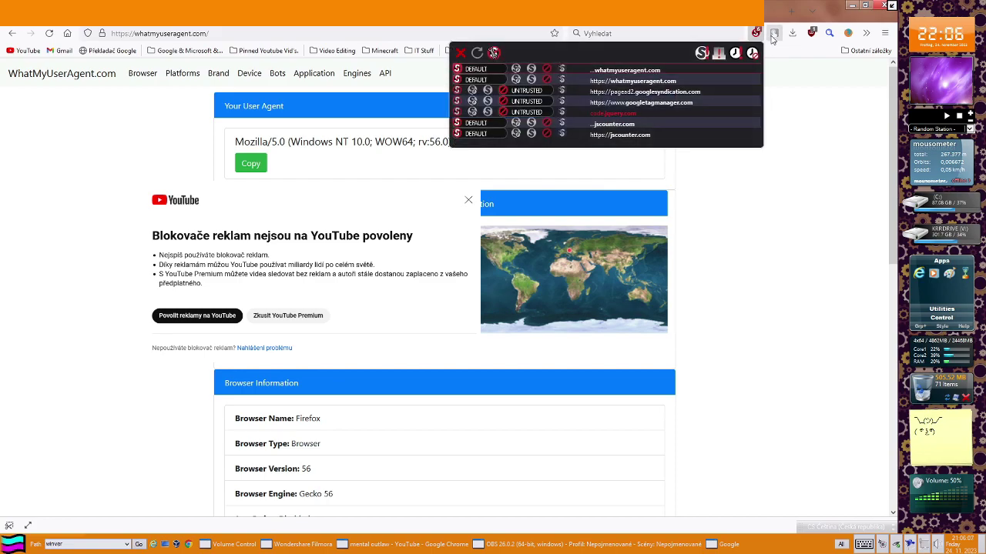
left_click(774, 35)
left_click(699, 158)
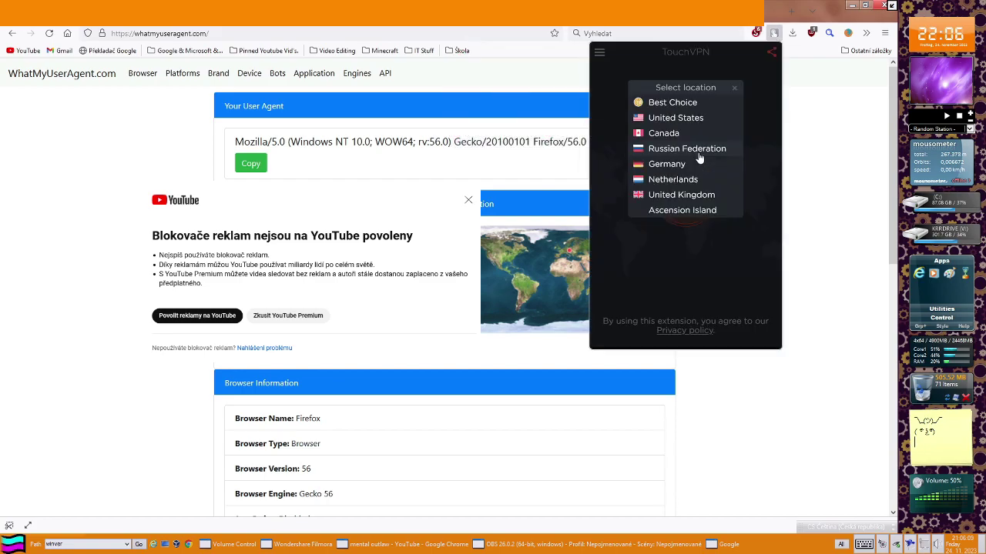
left_click(700, 154)
left_click(675, 199)
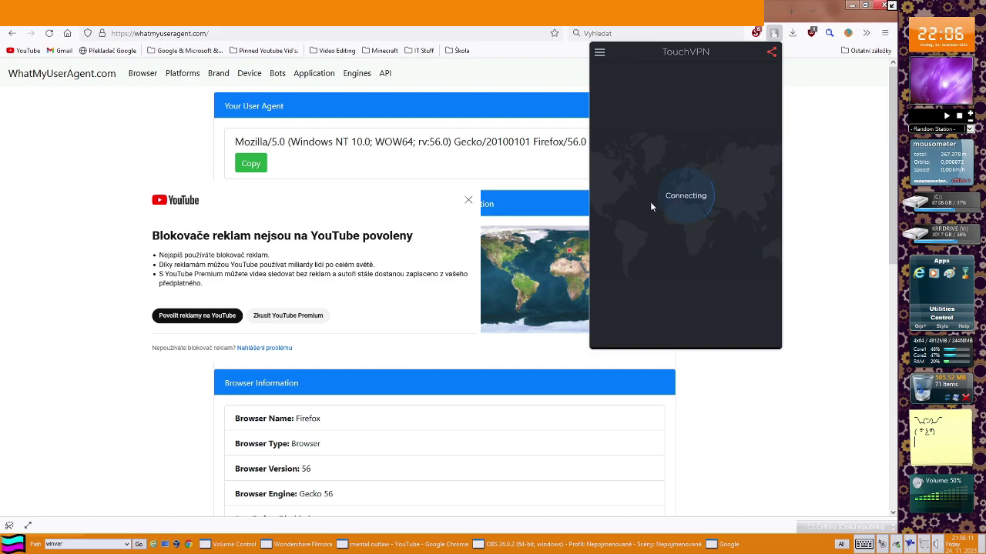
left_click(53, 146)
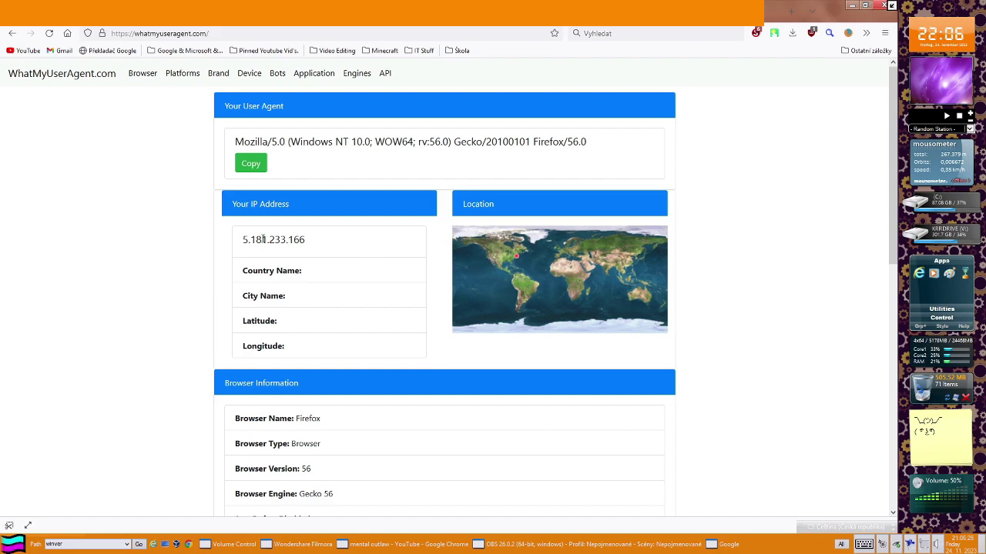
scroll(315, 250, "down", 5)
left_click_drag(319, 209, 262, 209)
left_click(315, 309)
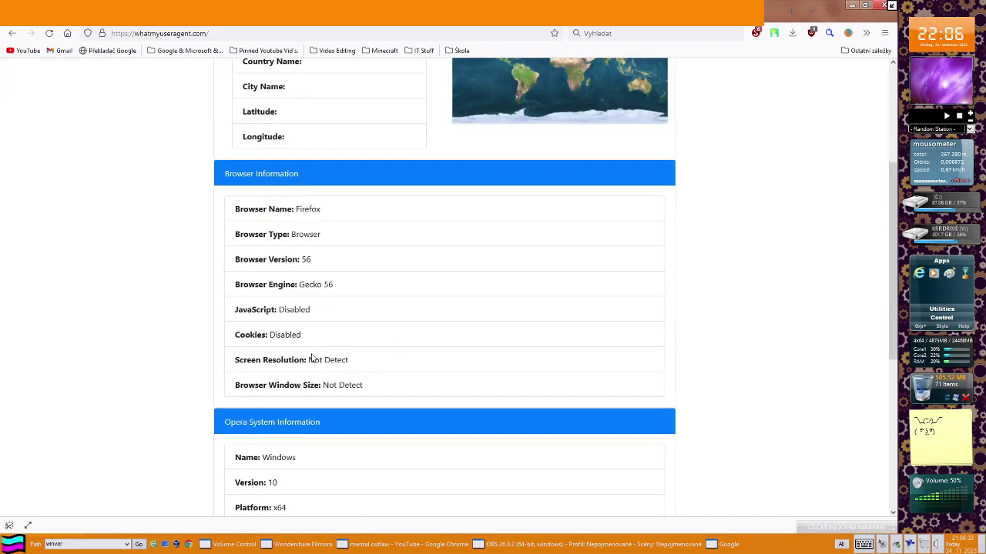
left_click_drag(278, 362, 347, 361)
left_click(359, 363)
left_click_drag(321, 385, 345, 385)
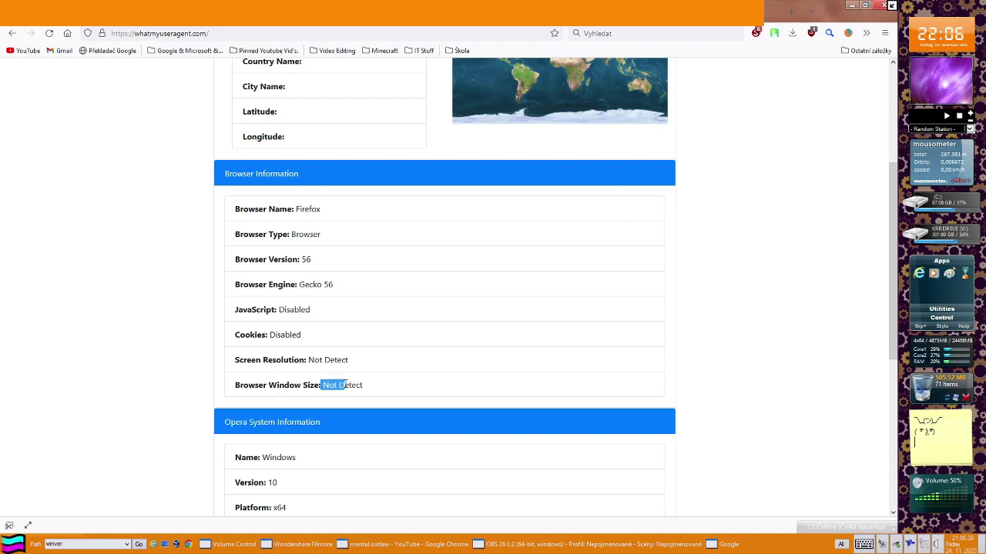
left_click(867, 6)
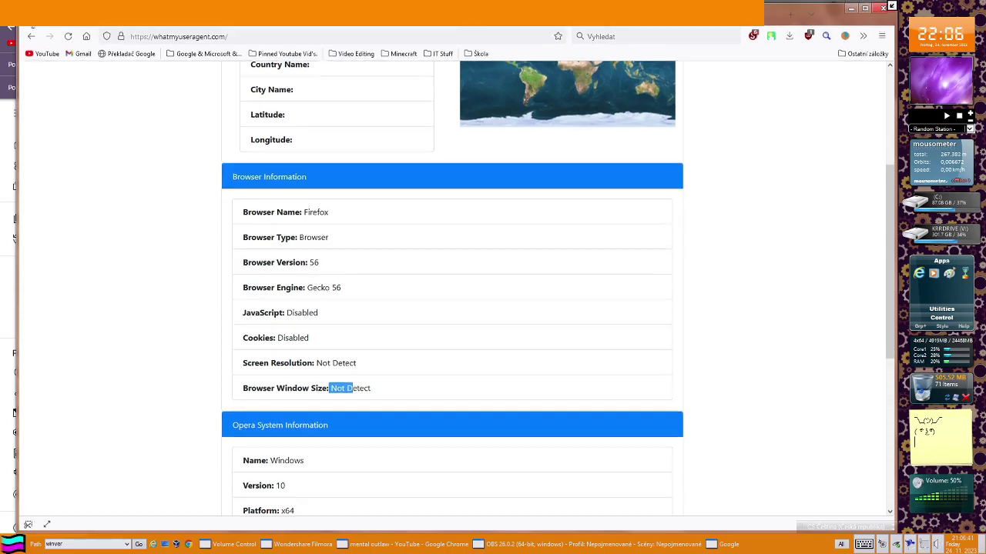
left_click(864, 6)
mouse_move(254, 207)
left_mouse_down()
mouse_move(161, 154)
mouse_move(142, 131)
left_mouse_up()
left_click(776, 127)
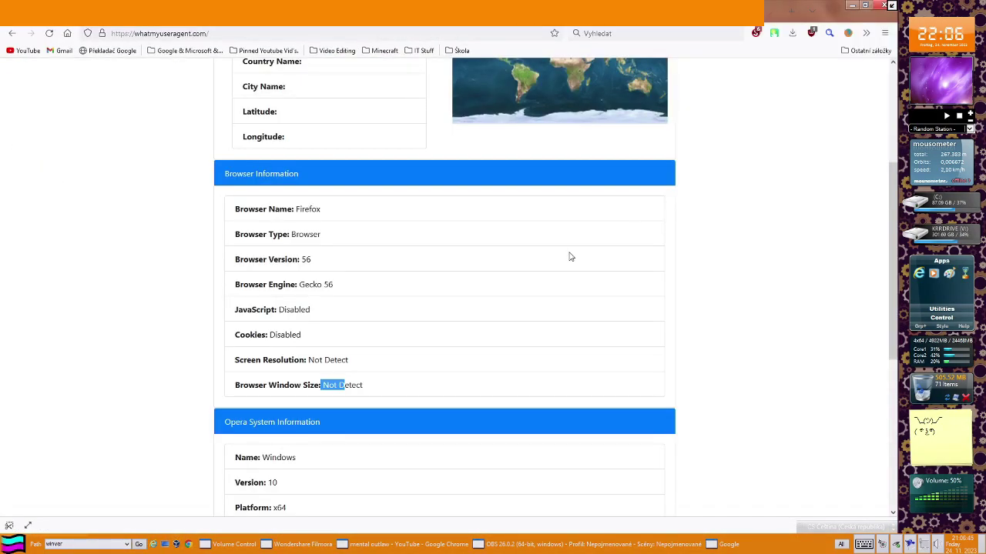
scroll(367, 336, "down", 1)
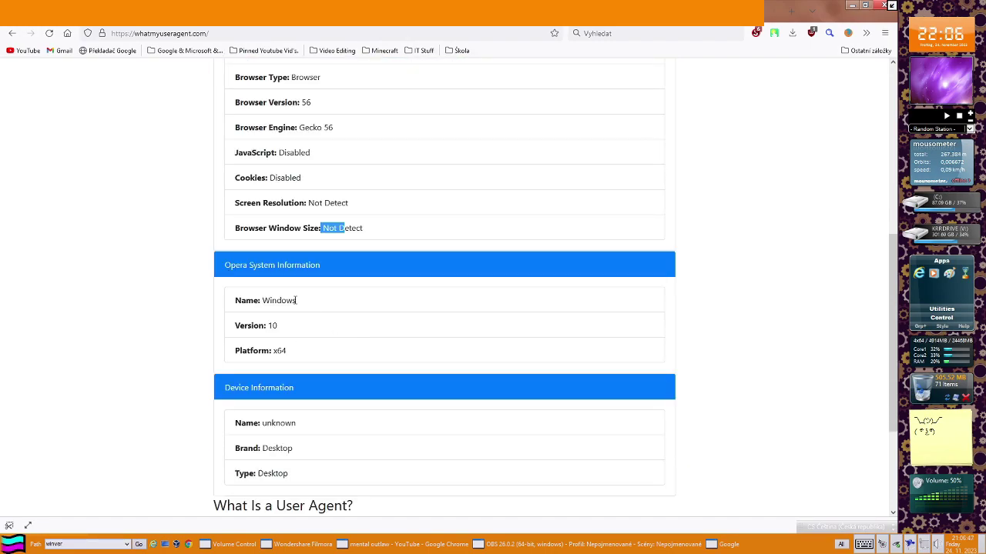
left_click_drag(296, 300, 259, 300)
double_click(272, 326)
scroll(330, 287, "down", 2)
double_click(278, 245)
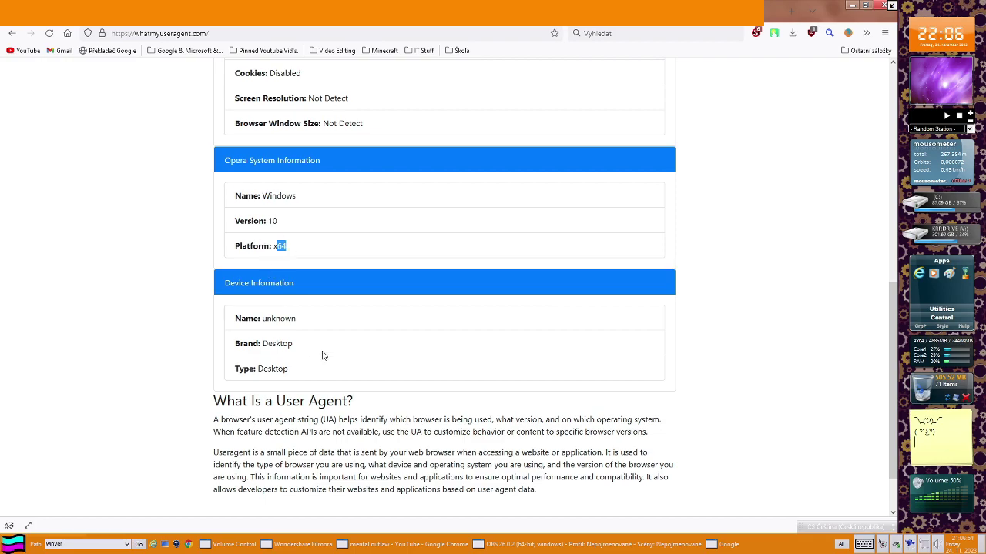
left_click(312, 350)
scroll(297, 346, "down", 1)
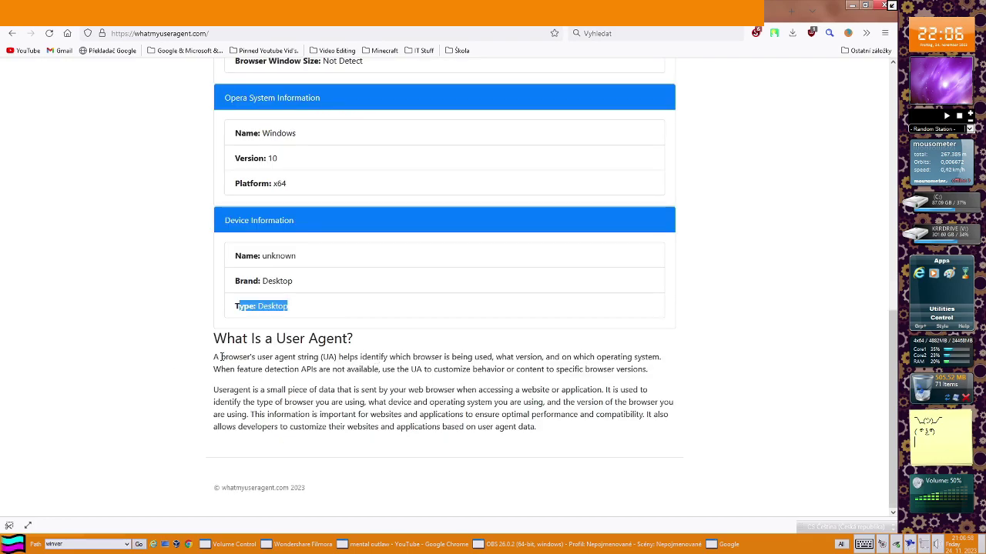
mouse_move(214, 357)
left_mouse_down()
mouse_move(318, 357)
mouse_move(555, 428)
left_mouse_up()
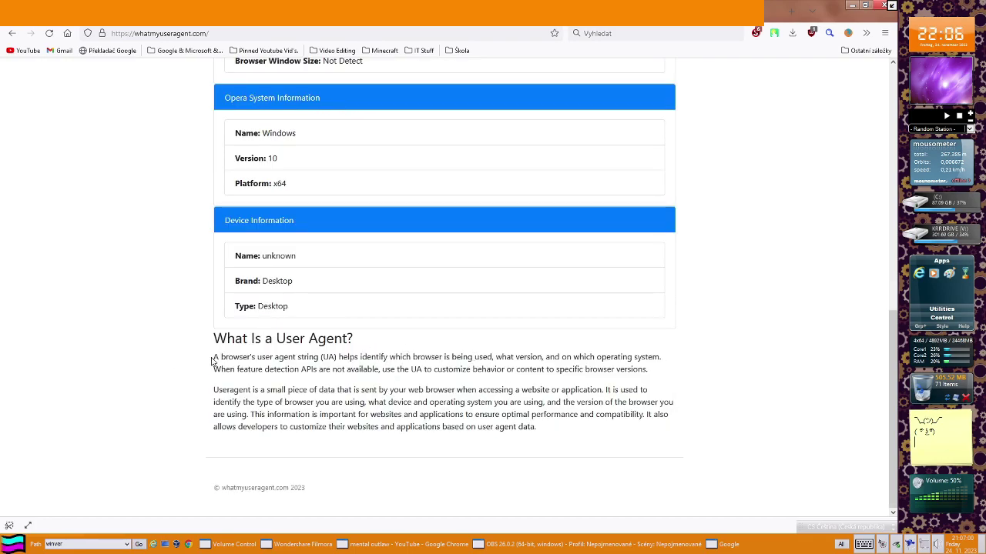
scroll(182, 329, "up", 10)
left_click_drag(268, 142, 276, 139)
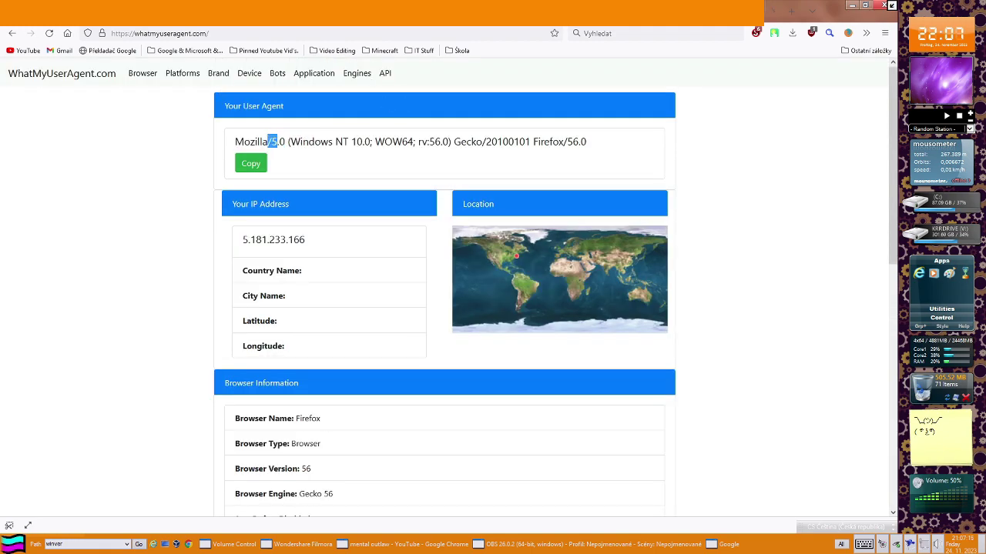
Step: Return to YouTube and spoof an Android device so it serves m.youtube.com
key("alt+Left")
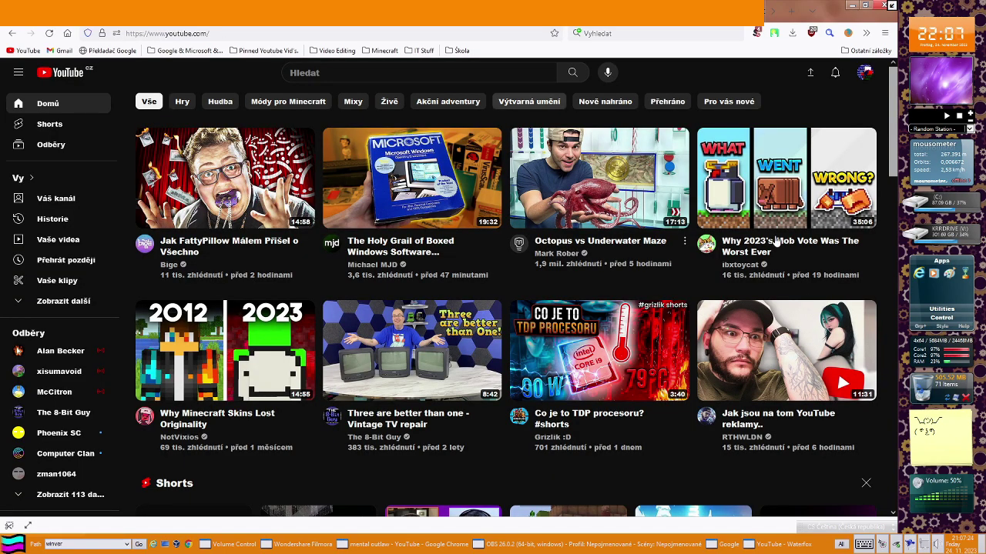
left_click(848, 33)
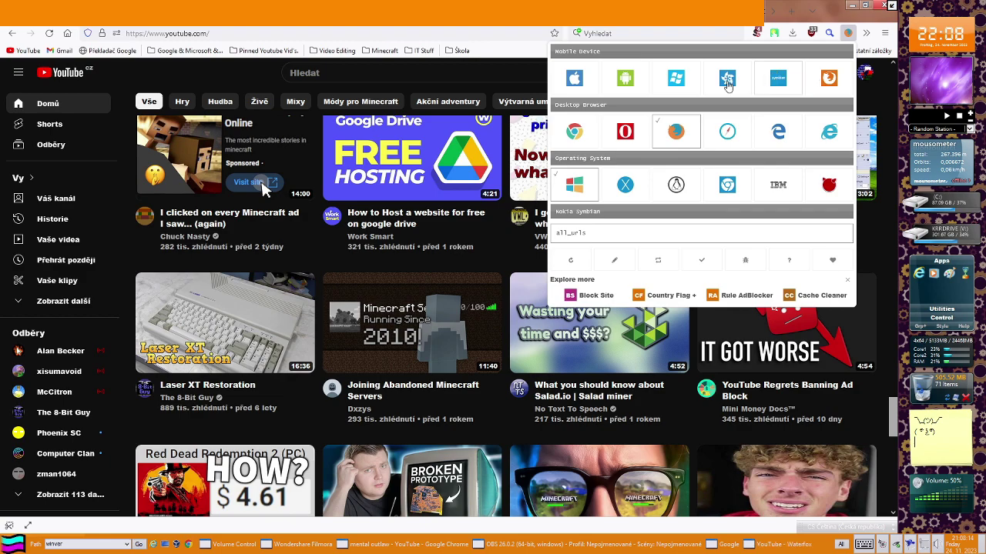
left_click(625, 77)
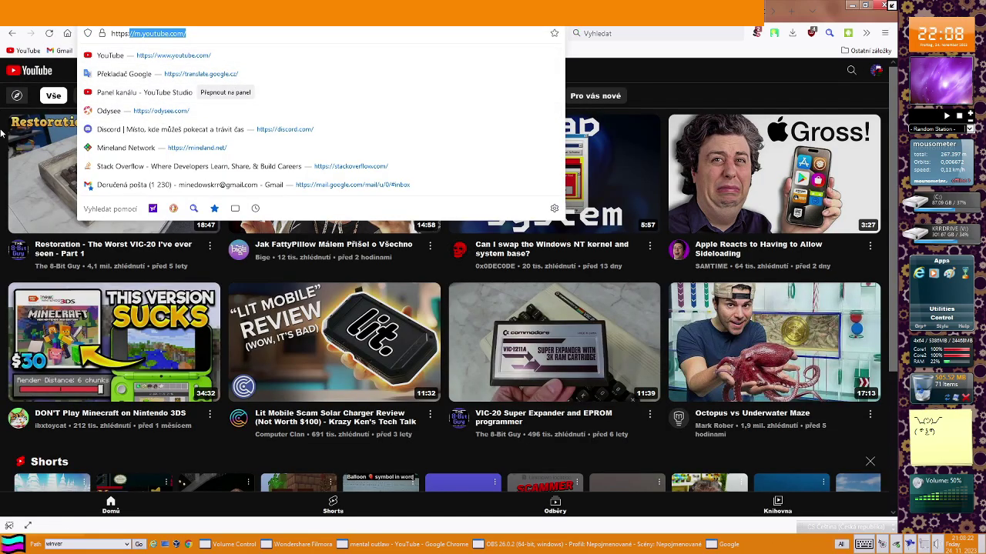
Step: Switch the spoofed browser to Internet Explorer on Windows
left_click(2, 133)
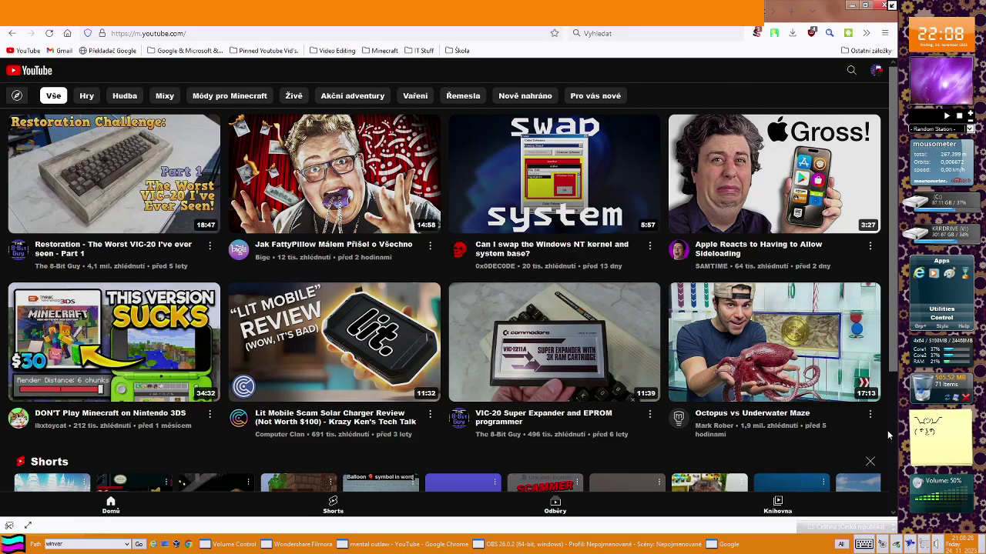
scroll(888, 436, "down", 2)
scroll(887, 436, "up", 2)
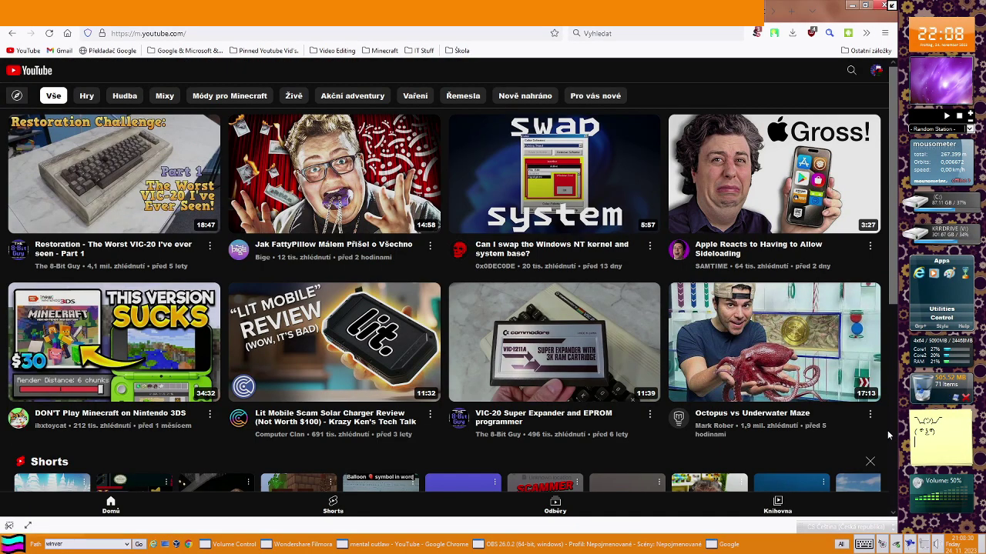
scroll(888, 436, "down", 3)
left_click(848, 34)
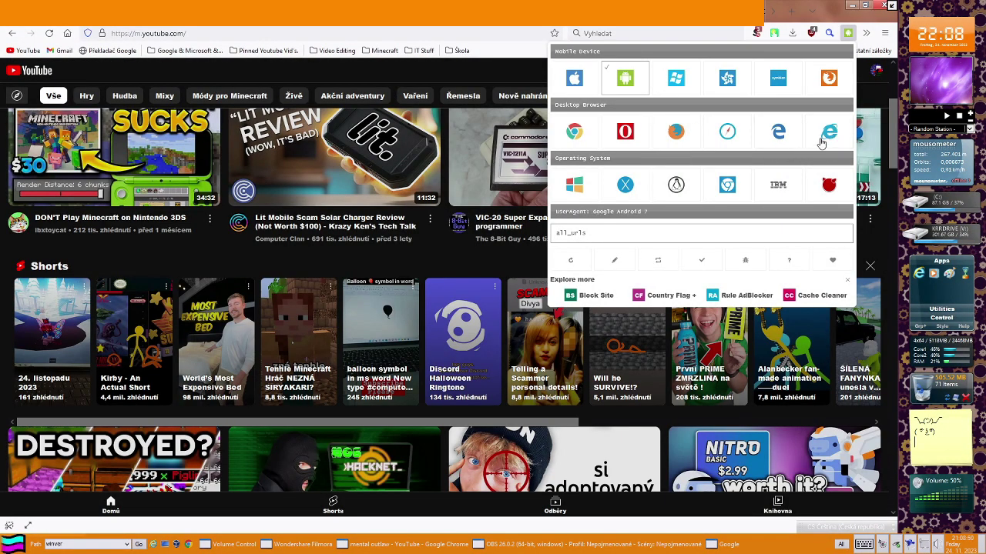
left_click(817, 146)
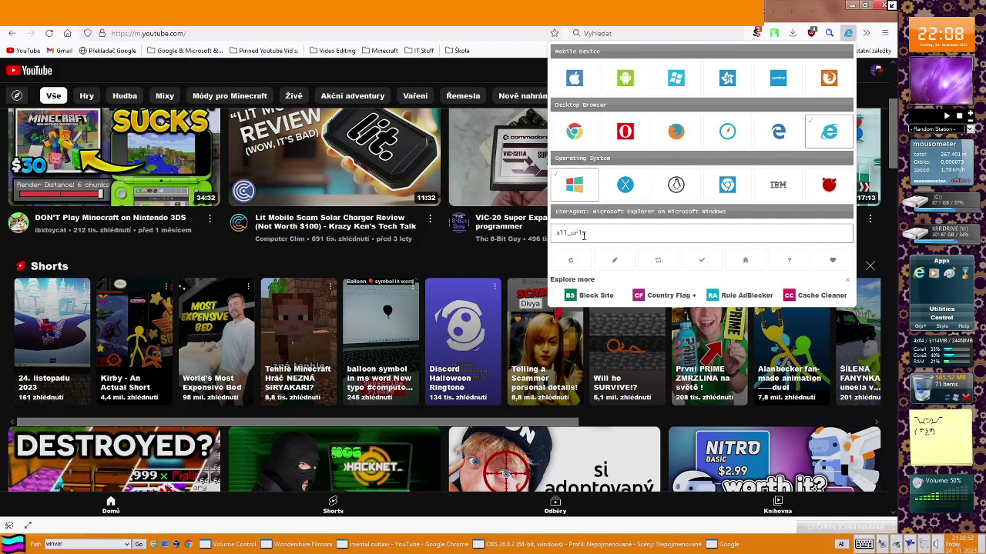
Step: Reload YouTube as Internet Explorer and highlight its update-your-browser heading and illustration
left_click(50, 34)
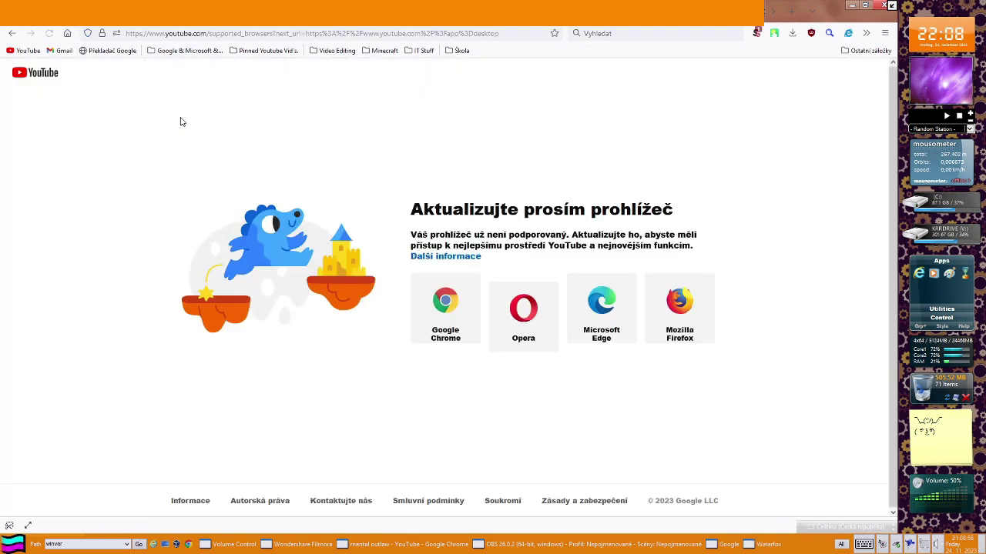
left_click_drag(434, 209, 663, 211)
left_click(719, 224)
left_click_drag(555, 202, 608, 180)
left_click(803, 86)
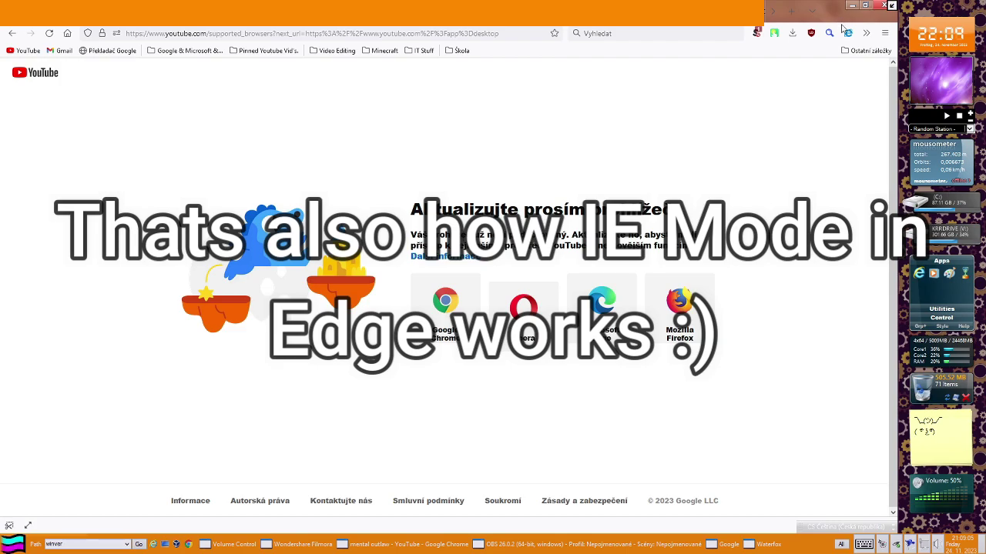
Step: Switch the spoofed identity from Internet Explorer to Chrome on Windows and reload YouTube
left_click(848, 33)
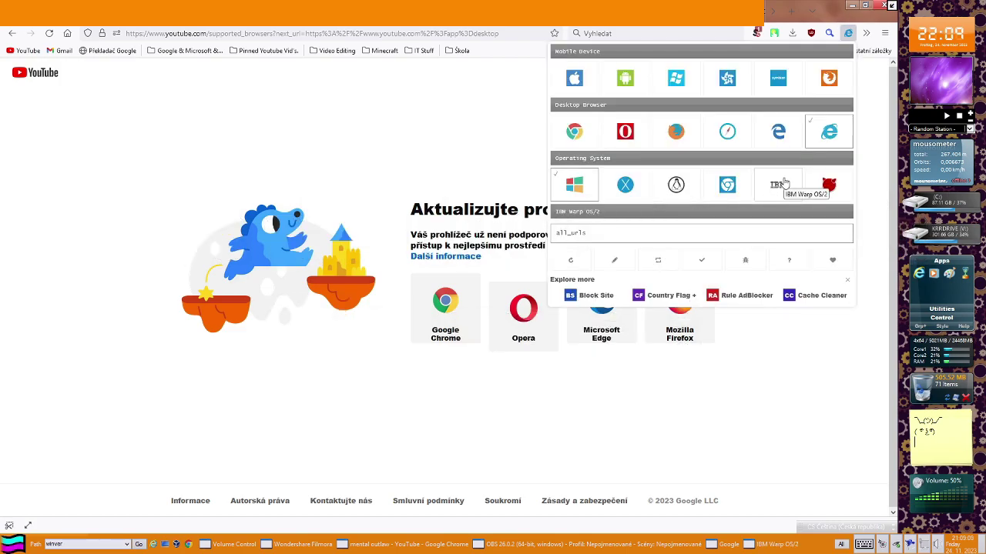
left_click(782, 186)
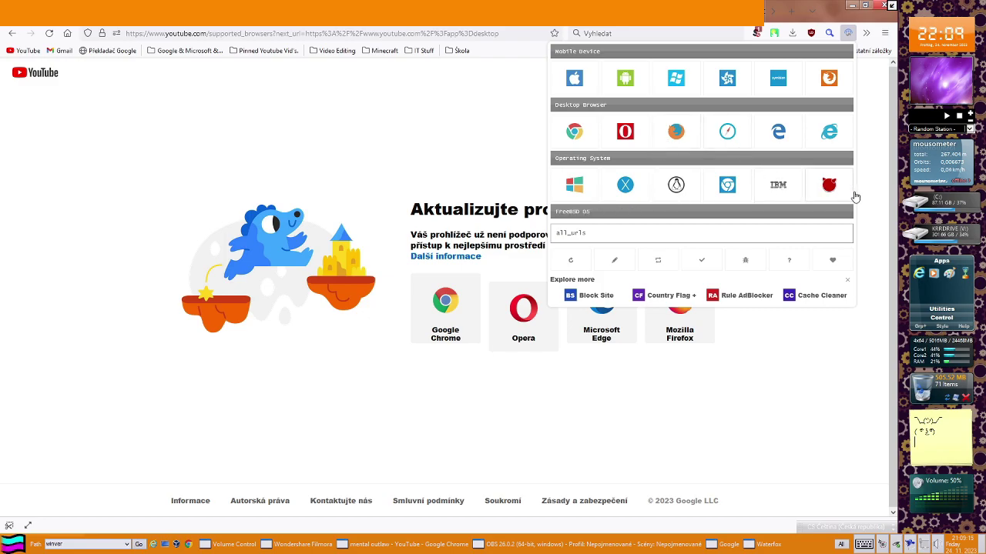
left_click(575, 132)
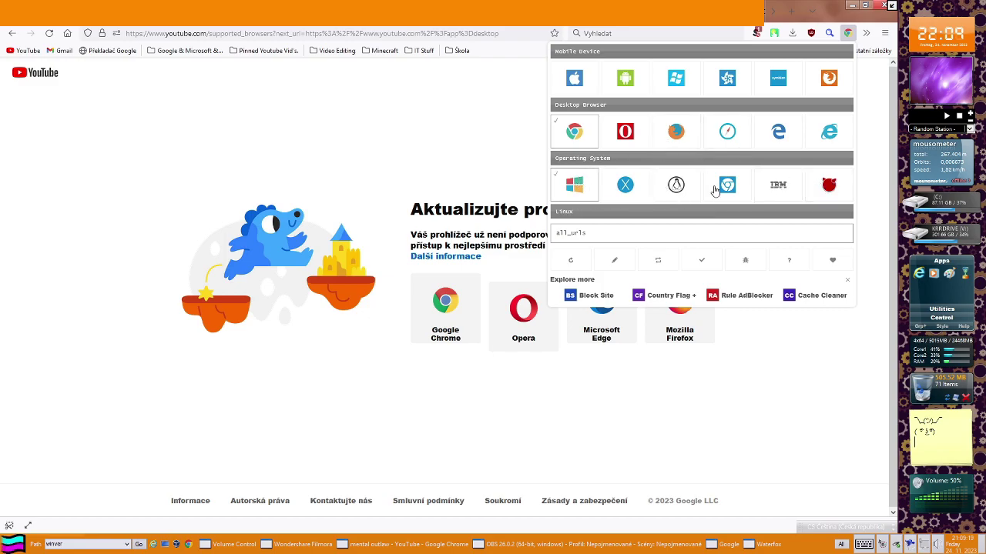
left_click(401, 131)
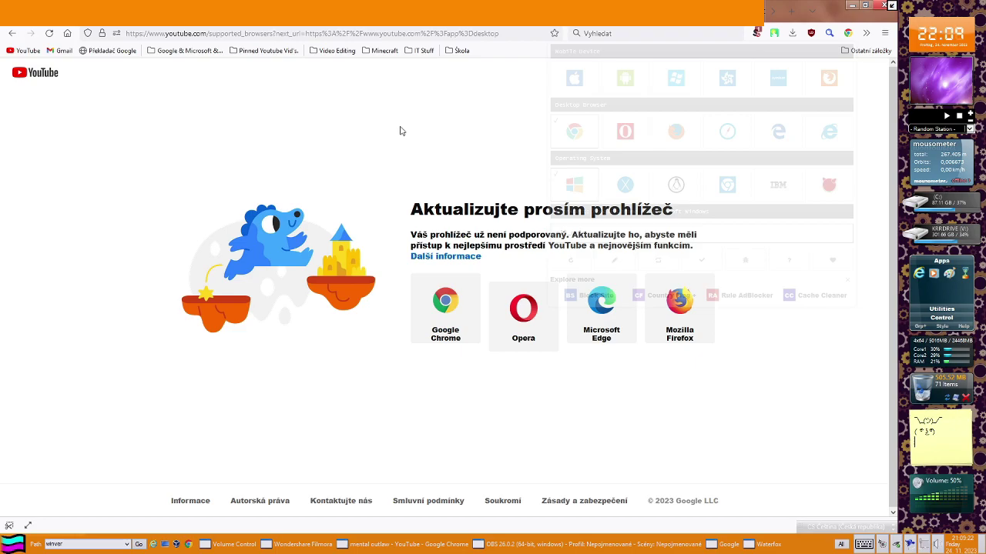
left_click(49, 34)
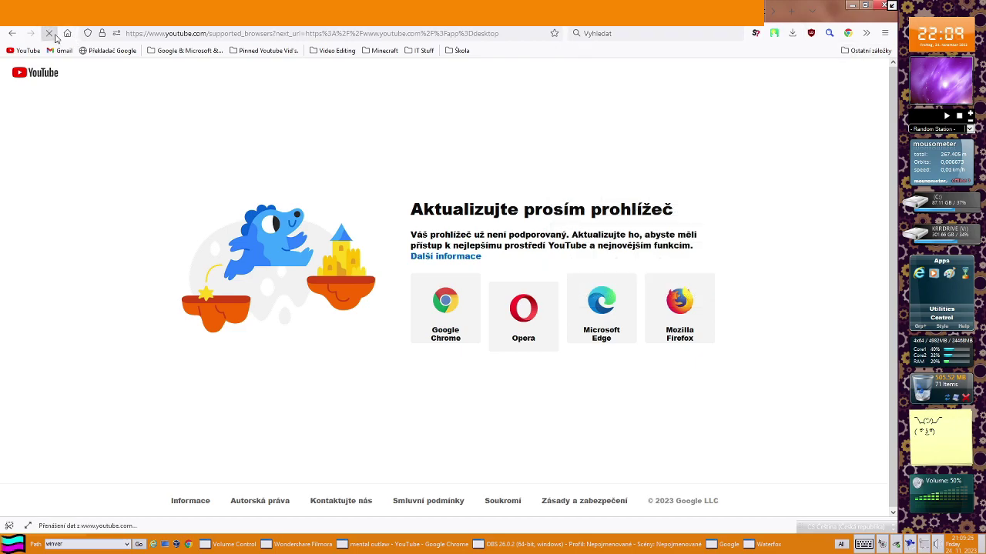
Step: Replace 'desktop' in the YouTube address's app parameter with a random string and load it
double_click(229, 33)
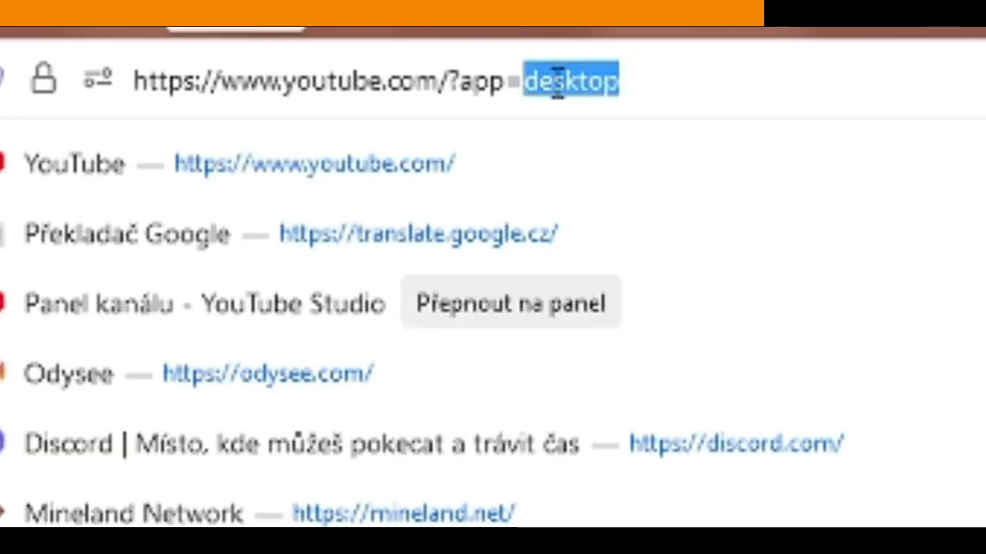
left_click(271, 33)
double_click(240, 34)
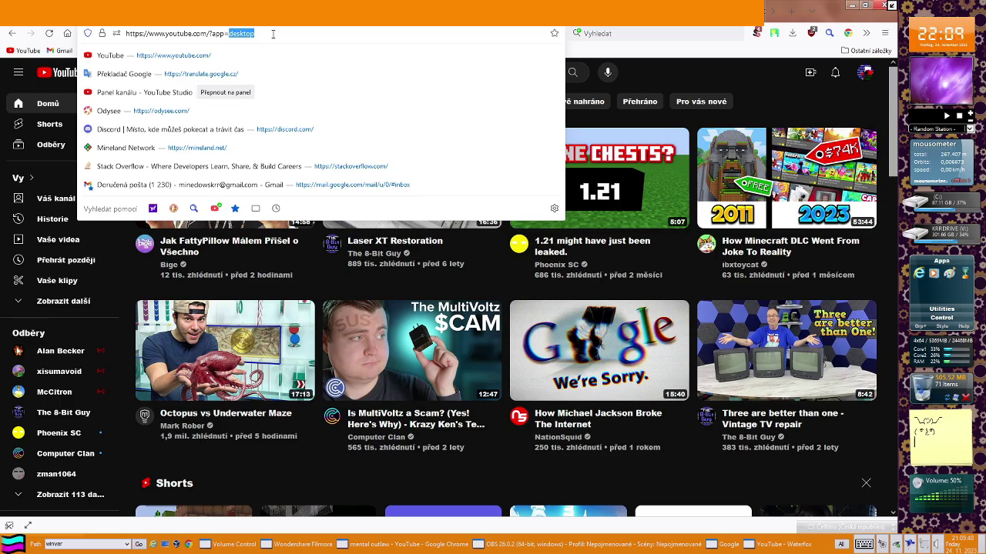
type("jdshblkdsfgb")
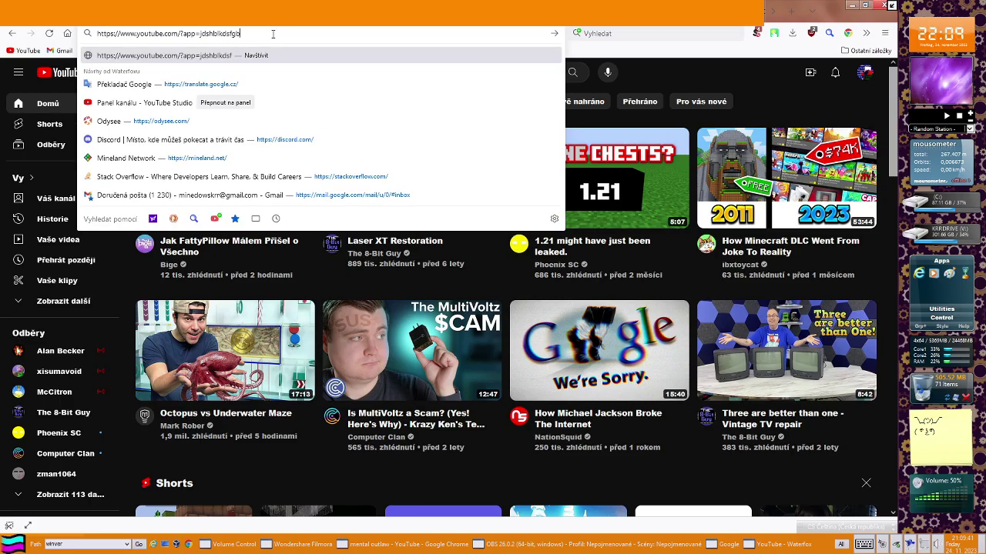
type("kljhdfsykdhys")
key("Return")
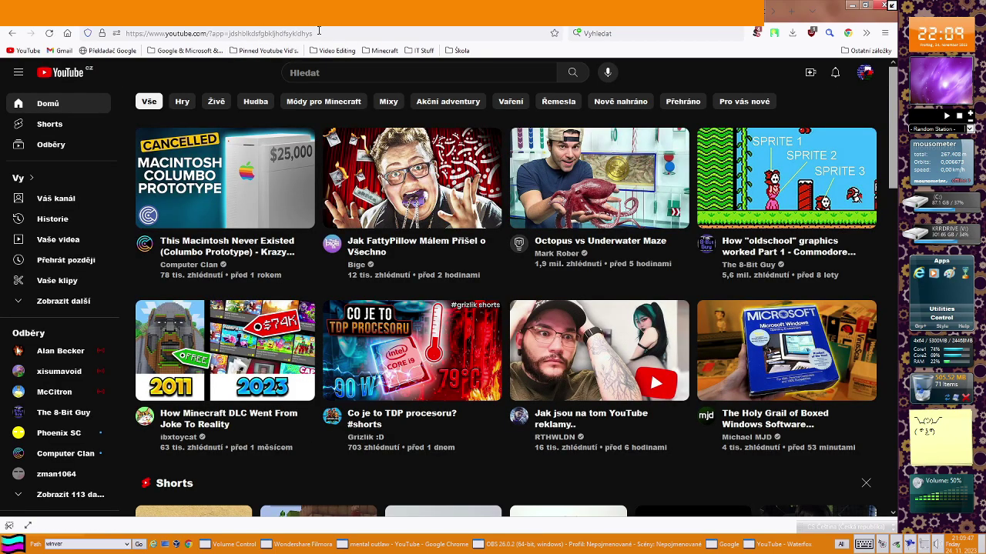
Step: Replace the random app value with I_SEE_YOU and reload YouTube
left_click_drag(311, 33, 224, 34)
key("F5")
scroll(693, 231, "down", 4)
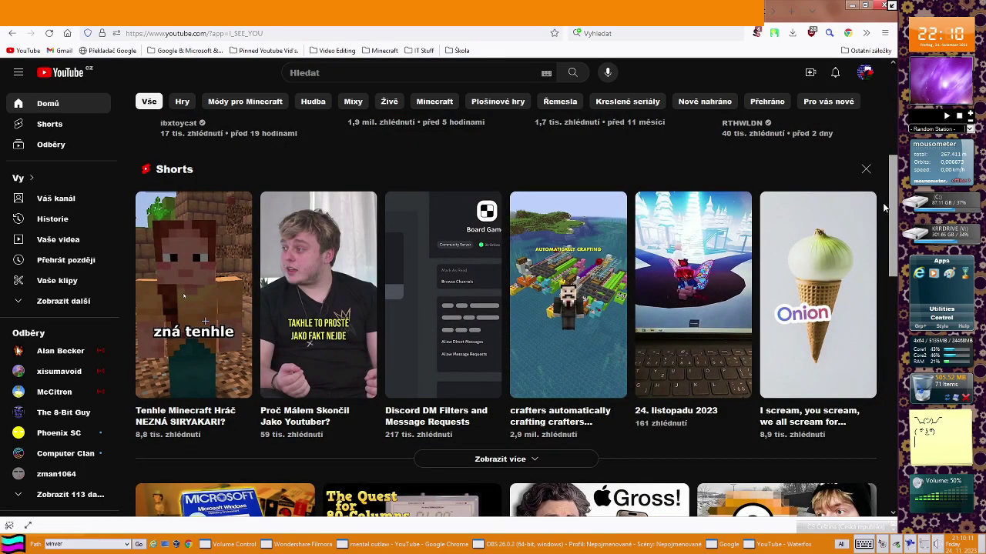
scroll(884, 208, "down", 3)
scroll(884, 208, "down", 4)
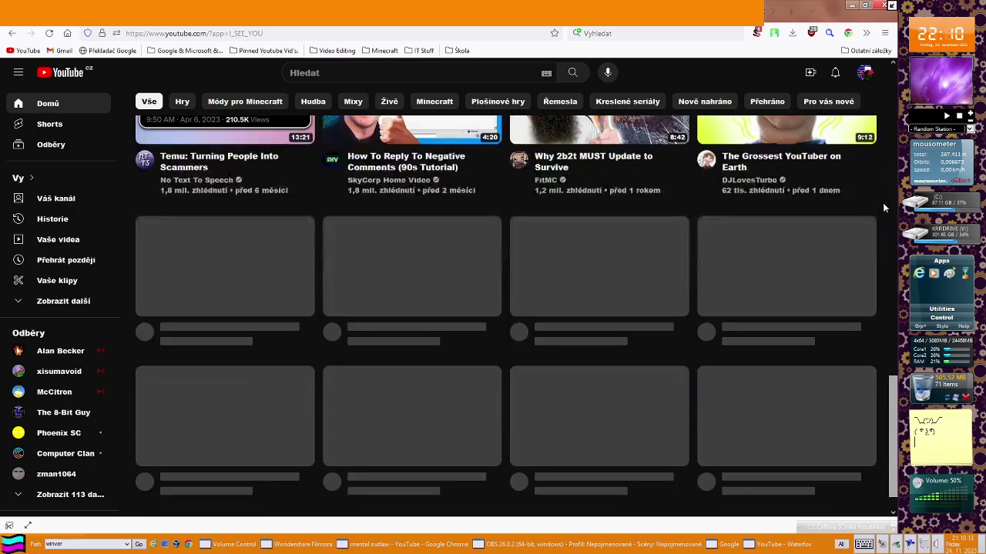
scroll(883, 208, "up", 1)
scroll(884, 208, "down", 5)
scroll(884, 208, "down", 5)
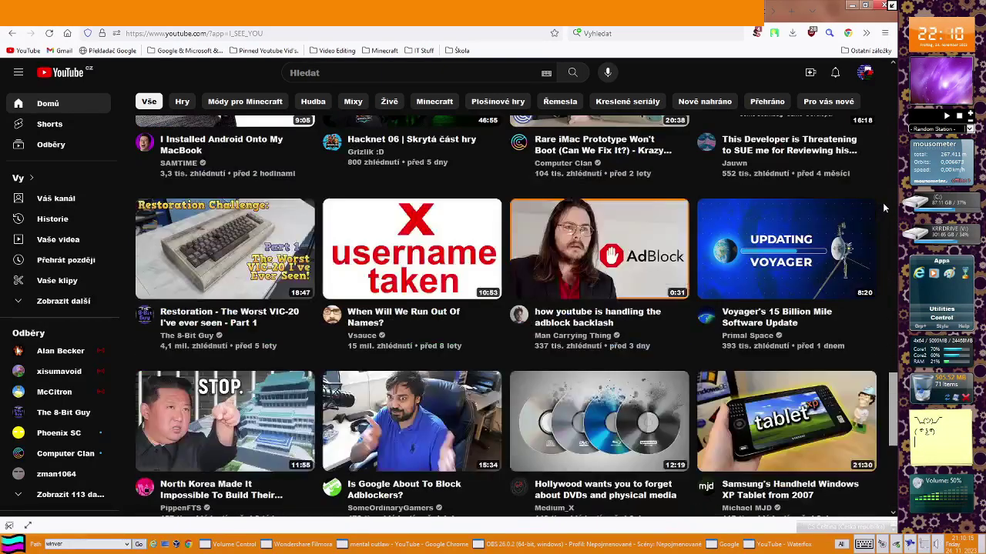
scroll(884, 208, "down", 3)
scroll(884, 208, "down", 3)
scroll(884, 208, "down", 3)
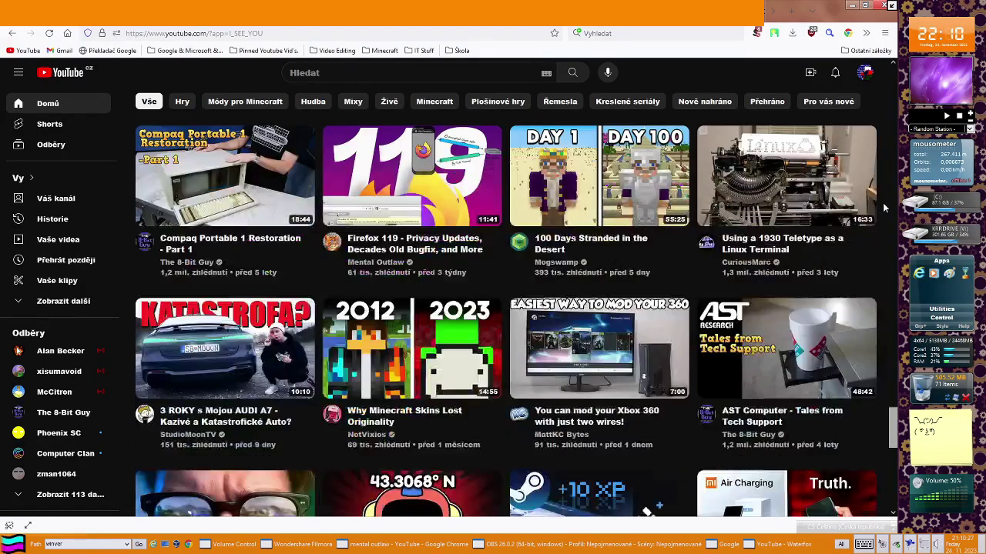
scroll(884, 208, "down", 4)
scroll(884, 208, "down", 2)
scroll(884, 208, "down", 4)
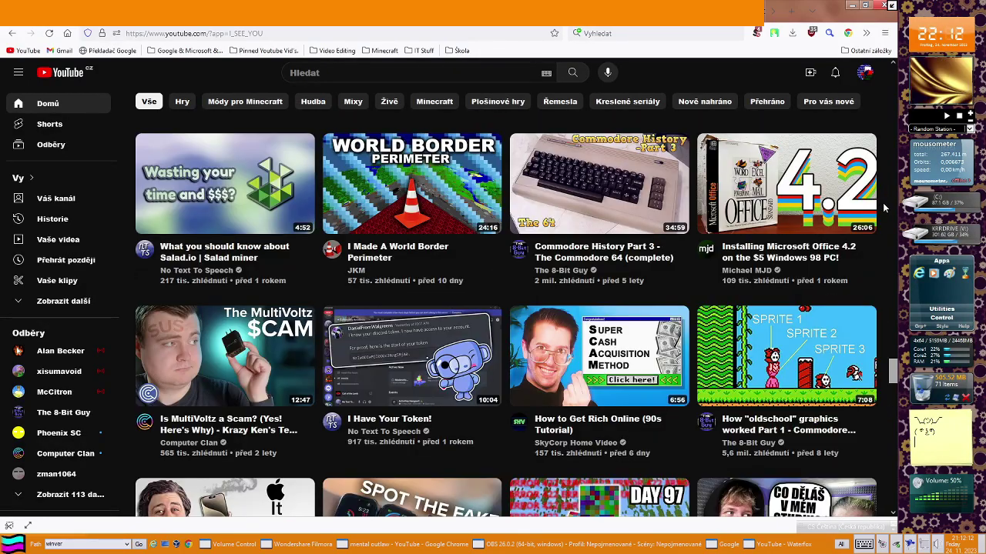
scroll(884, 208, "down", 1)
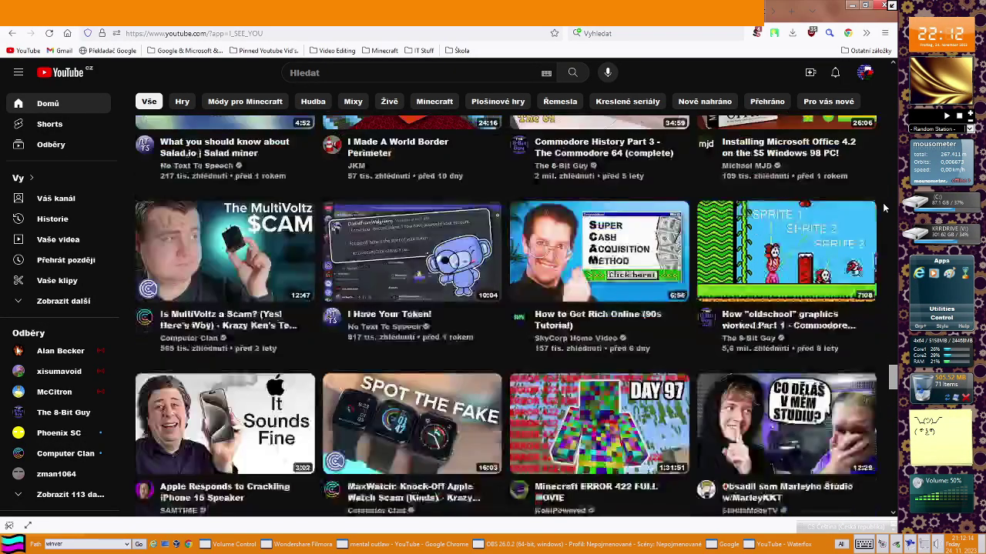
scroll(884, 208, "down", 2)
scroll(884, 208, "down", 1)
scroll(884, 208, "down", 1)
scroll(884, 208, "down", 3)
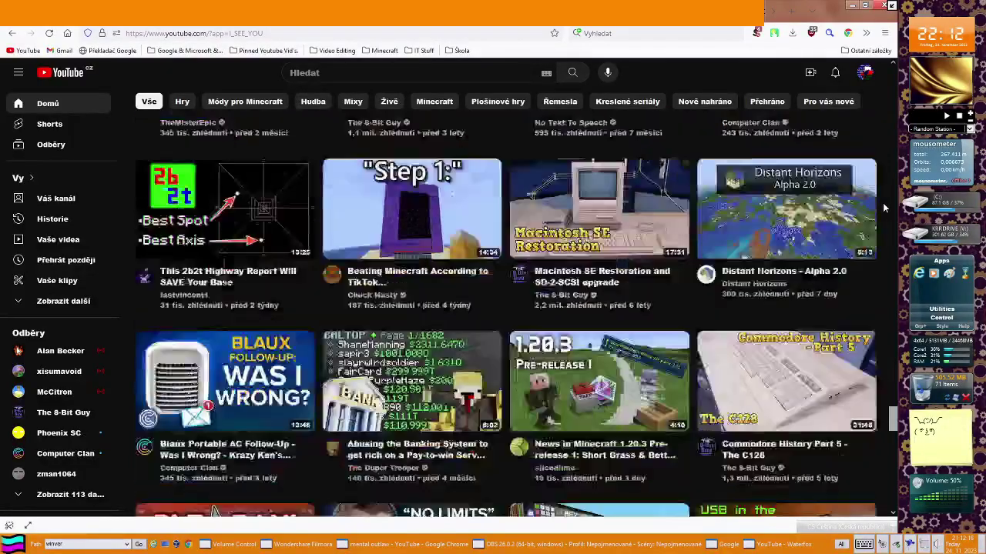
scroll(884, 207, "down", 3)
scroll(884, 208, "down", 3)
scroll(884, 207, "down", 3)
scroll(884, 208, "down", 4)
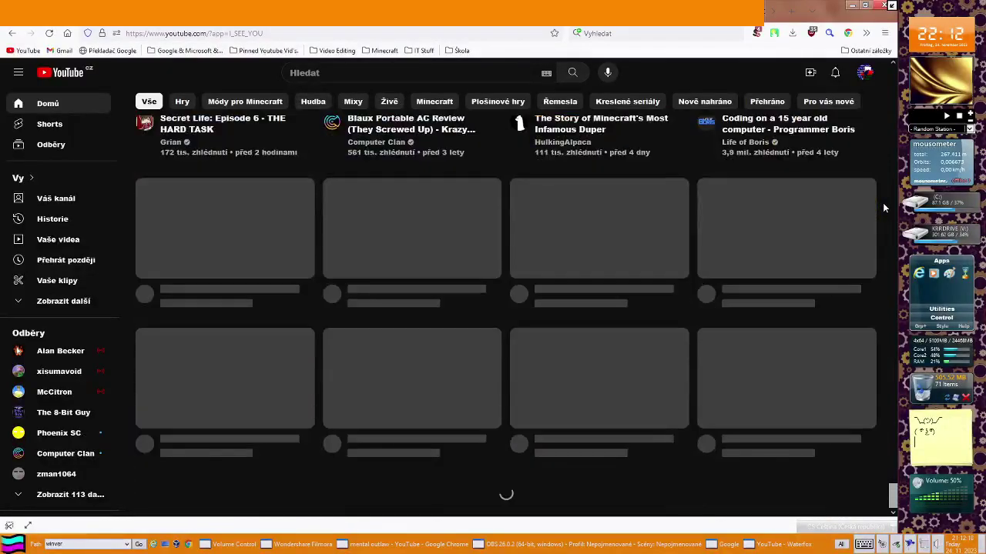
scroll(884, 208, "down", 2)
scroll(869, 335, "down", 1)
scroll(869, 335, "down", 2)
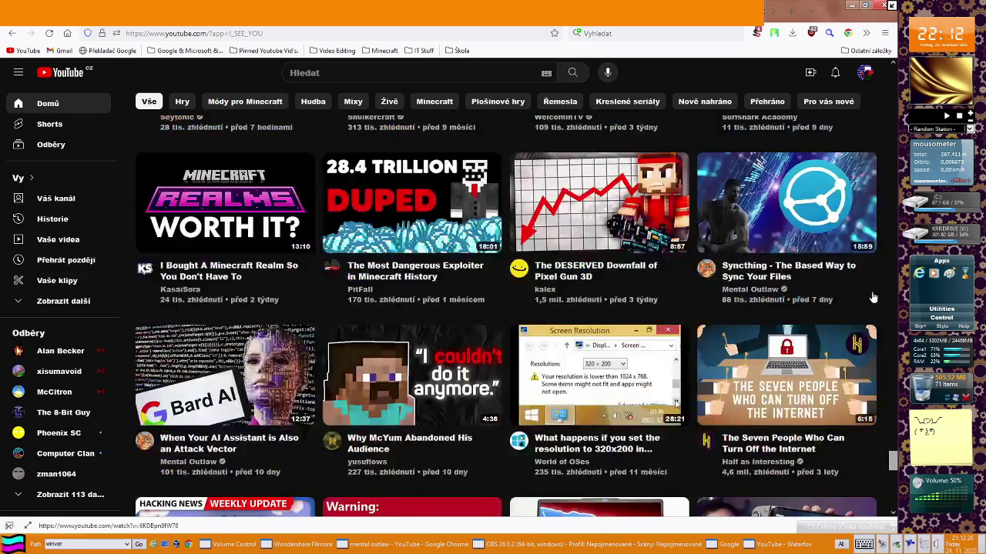
scroll(887, 311, "down", 3)
scroll(886, 311, "down", 1)
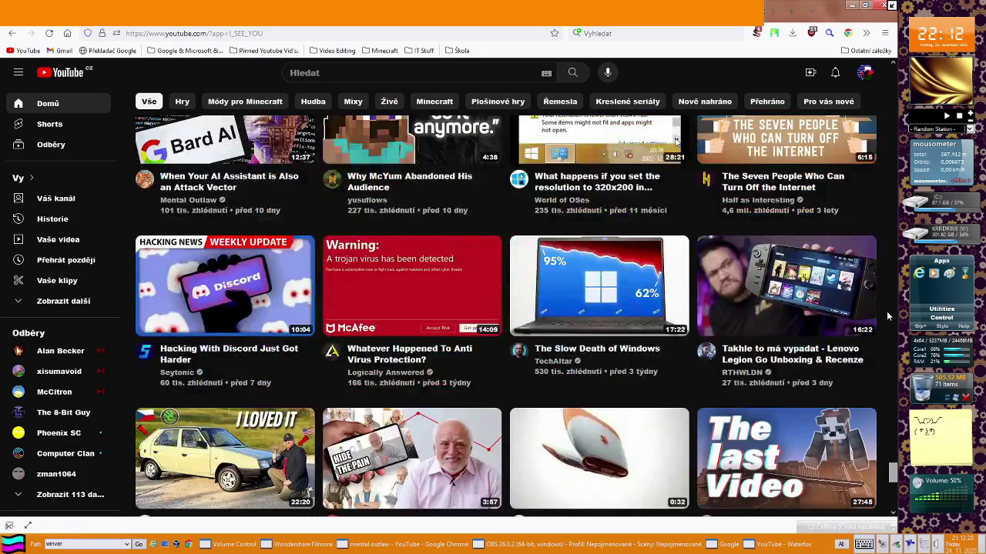
scroll(886, 311, "down", 4)
scroll(886, 311, "down", 4)
scroll(886, 311, "down", 5)
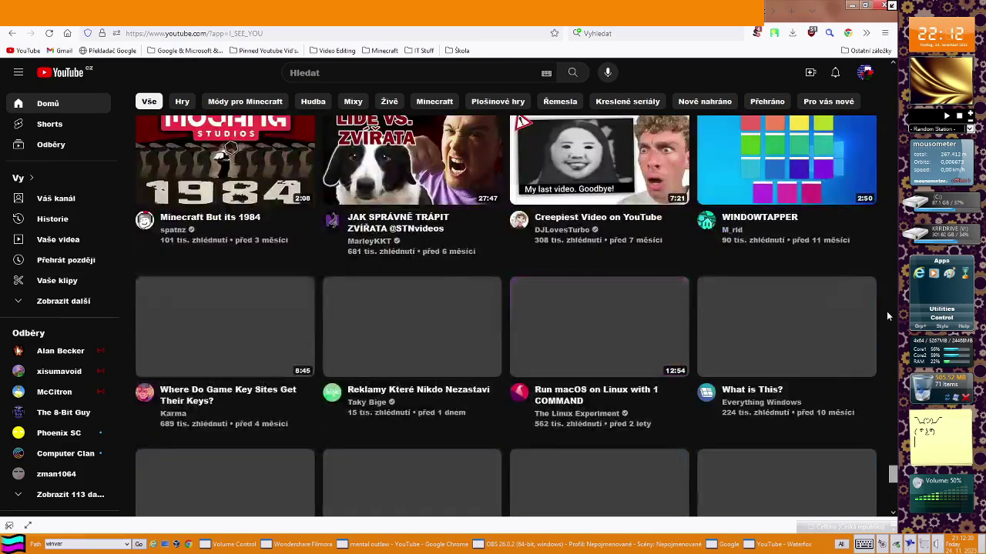
scroll(886, 311, "down", 4)
scroll(886, 311, "down", 3)
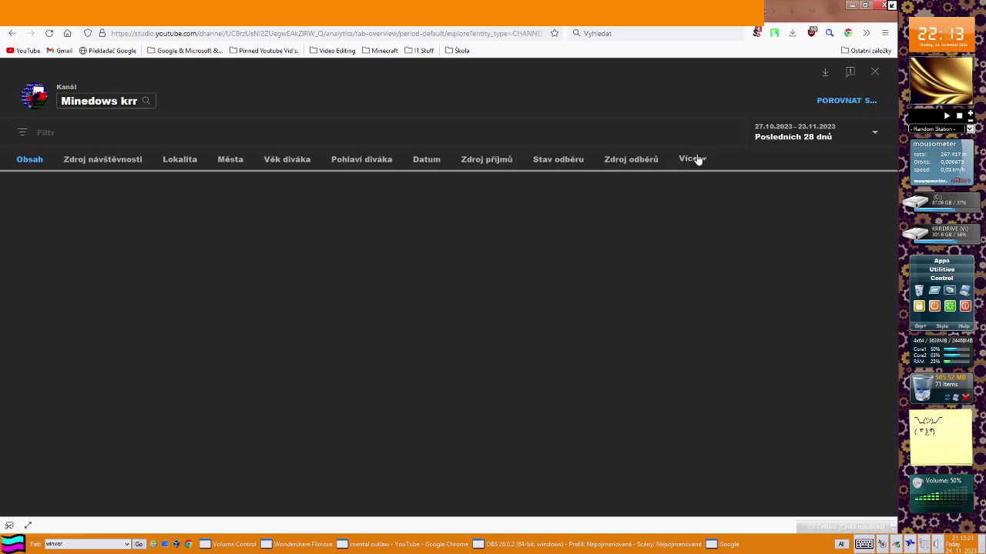
Step: Break the channel's analytics views down by operating system (Operační systém)
left_click(698, 160)
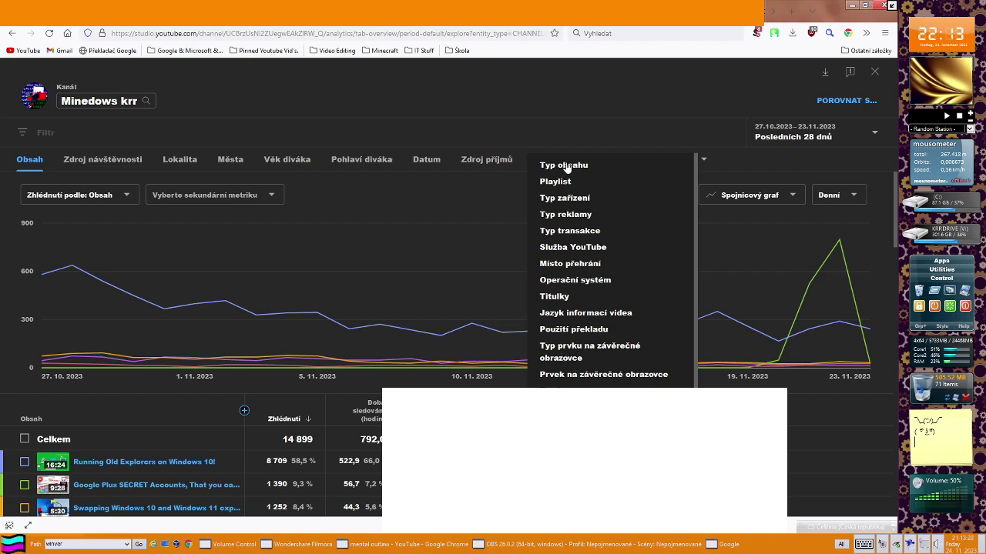
left_click(493, 283)
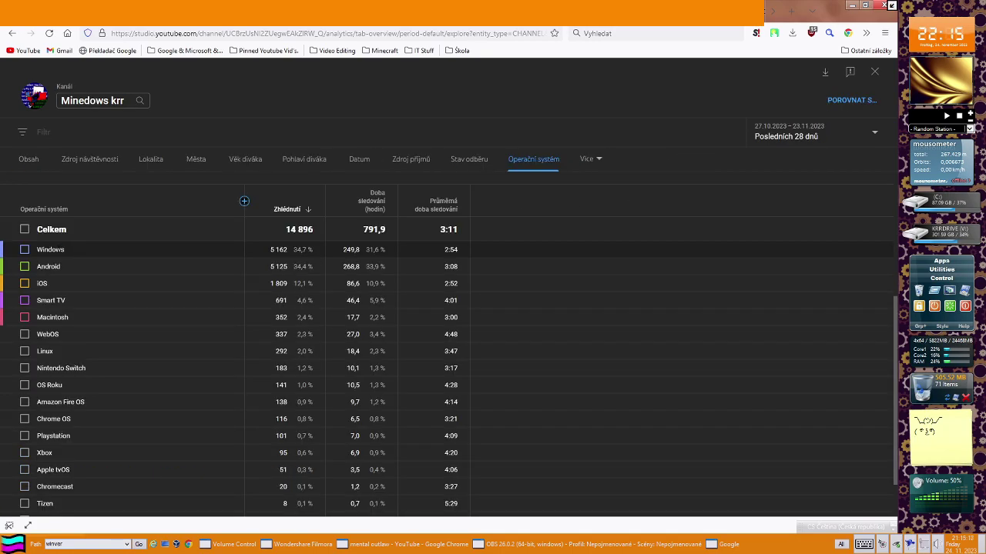
left_click(76, 248)
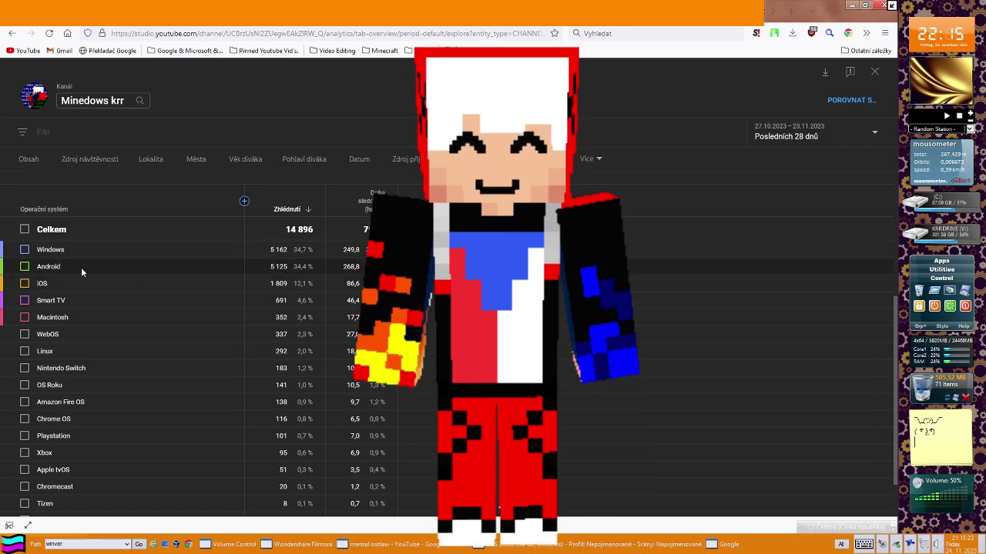
Step: Check the User-Agent Switcher popup, then go back twice to the YouTube home feed
left_click(847, 33)
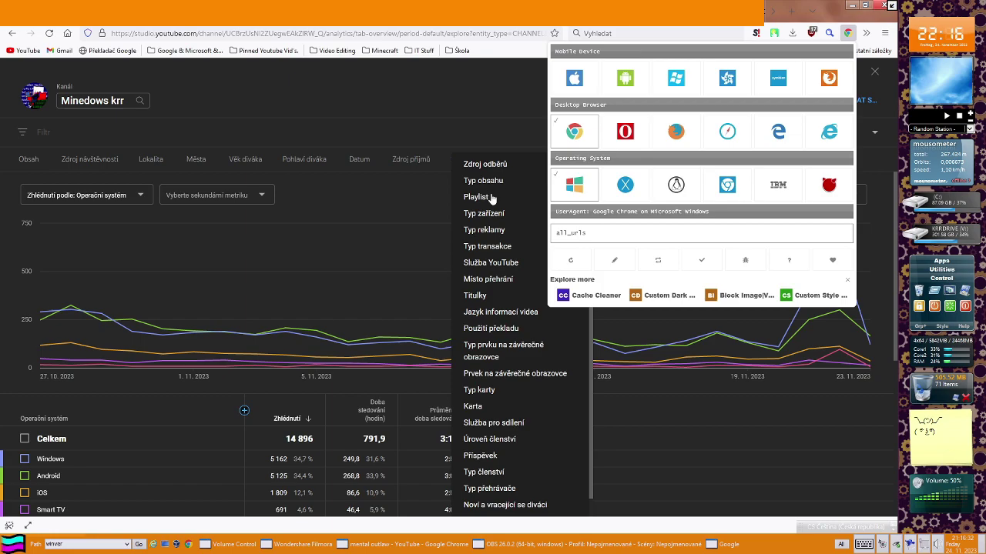
left_click(575, 115)
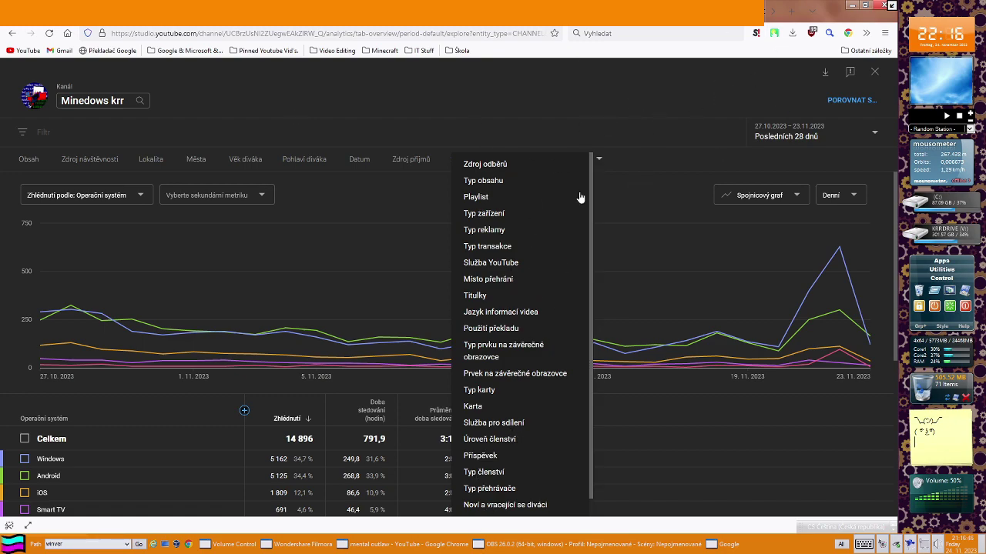
scroll(541, 315, "down", 1)
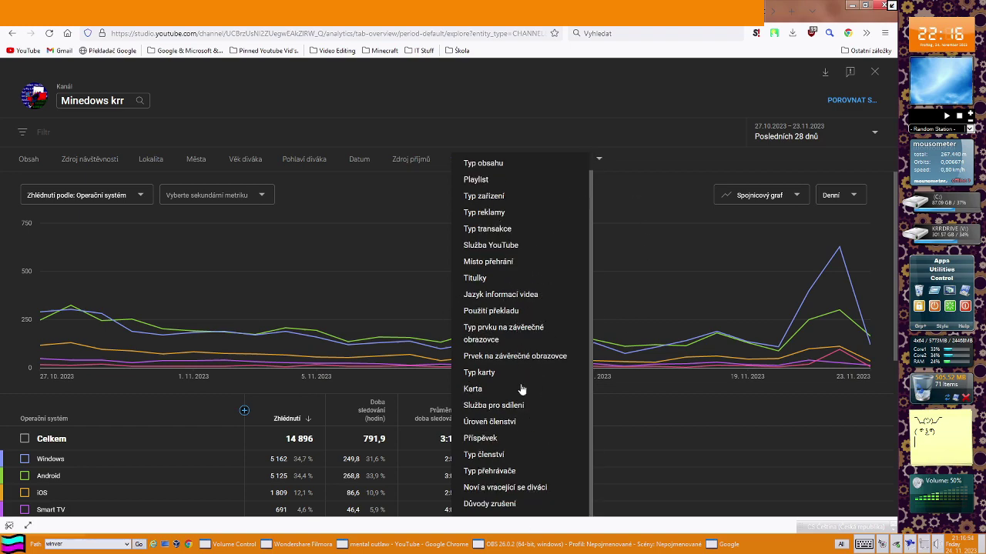
key("alt+Left")
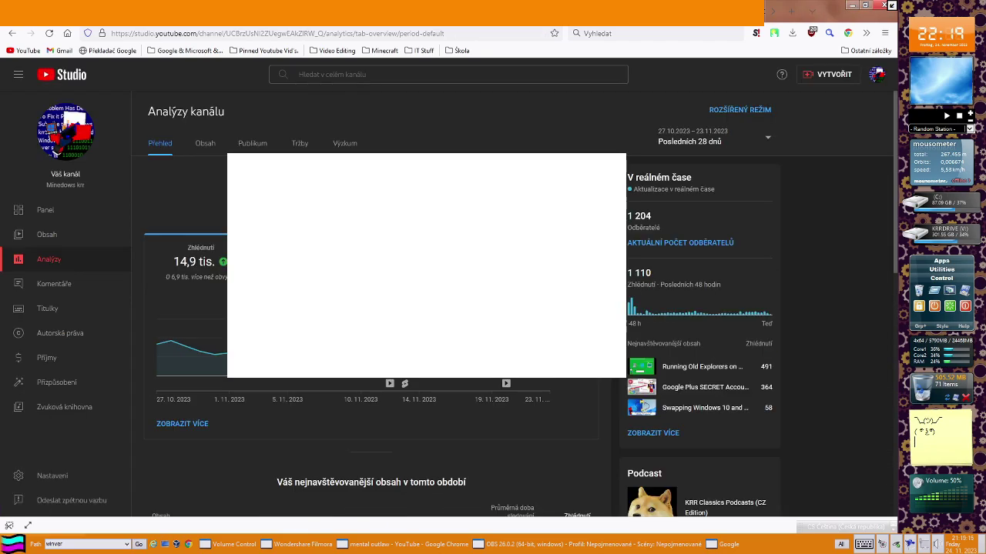
key("alt+Left")
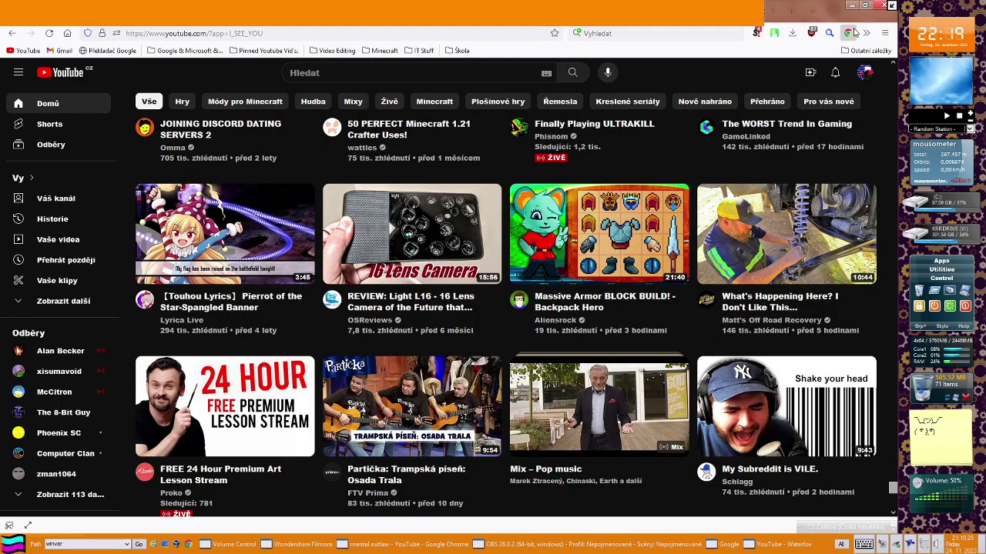
Step: Spoof Microsoft Edge and select text in YouTube's try-Chrome message
left_click(850, 33)
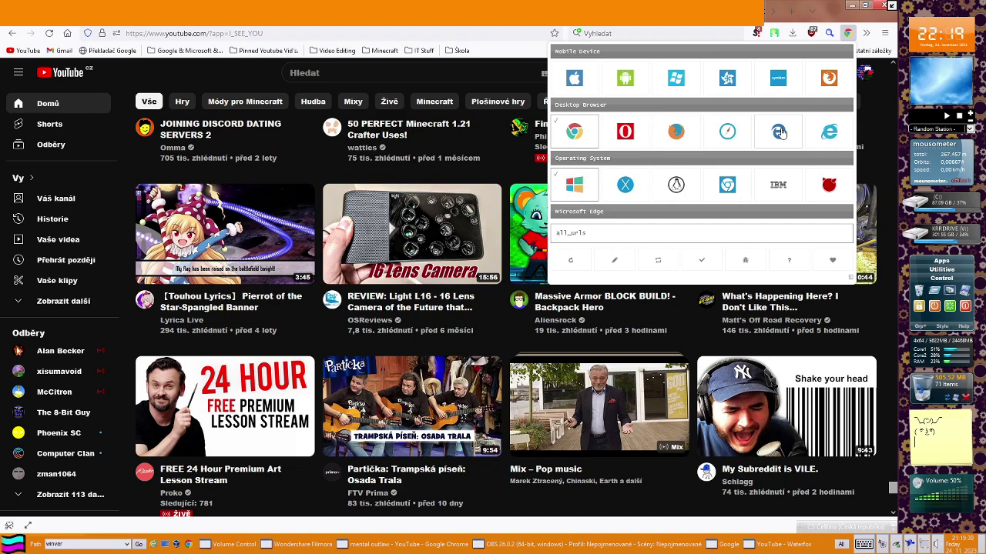
left_click(779, 133)
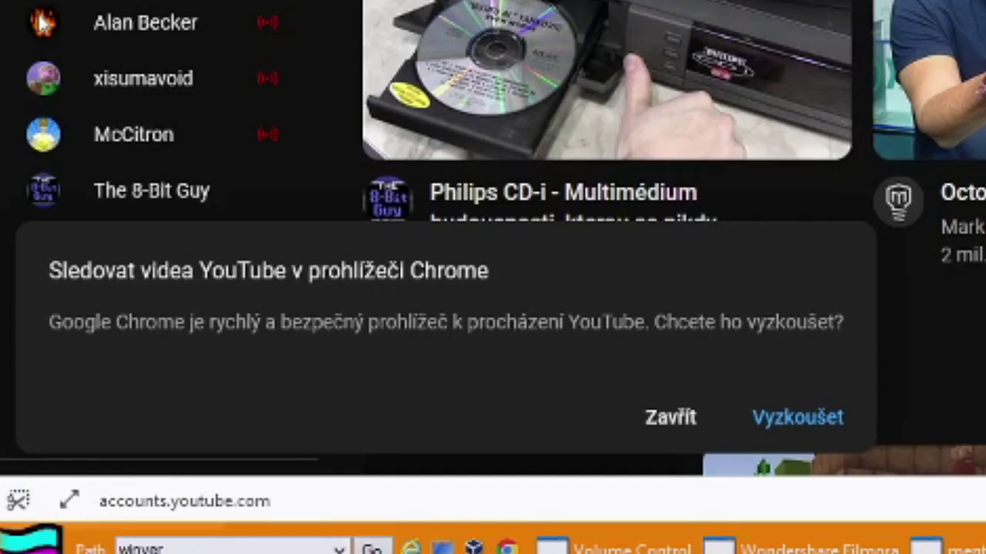
left_click_drag(52, 322, 369, 323)
left_click(407, 362)
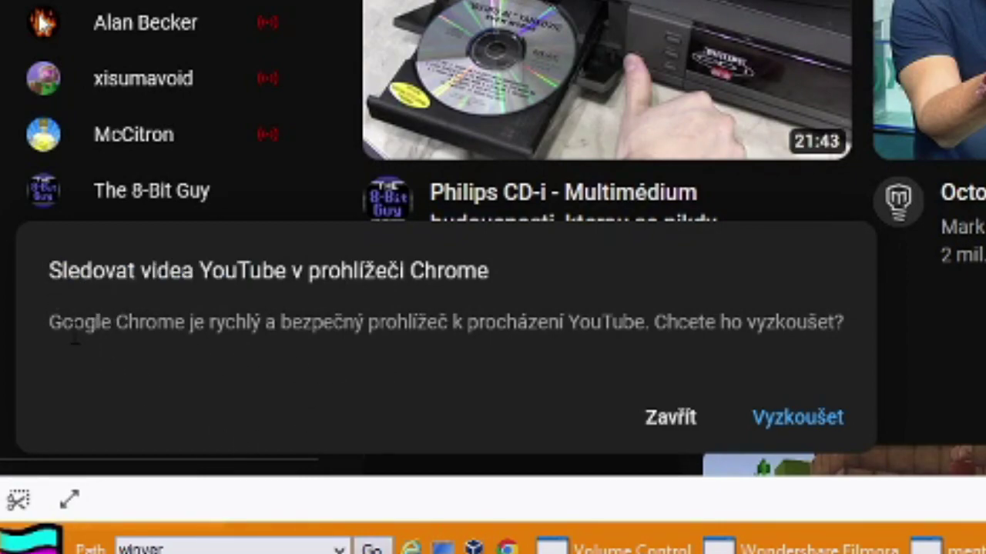
Step: Highlight 'Google Chrome', 'rychlý' and 'bezpečný' in the prompt's sentence
left_click_drag(65, 332, 198, 334)
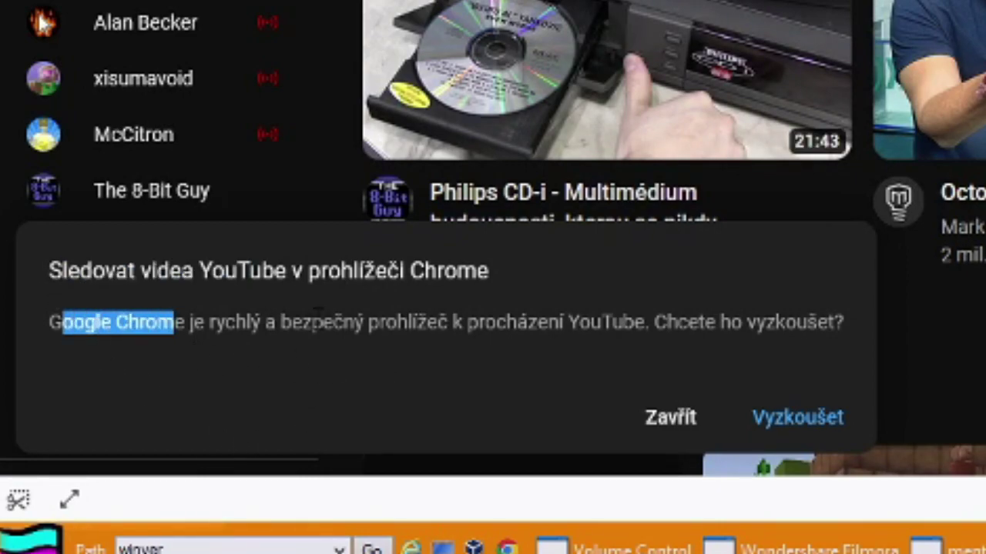
left_click(224, 339)
left_click_drag(211, 328, 265, 316)
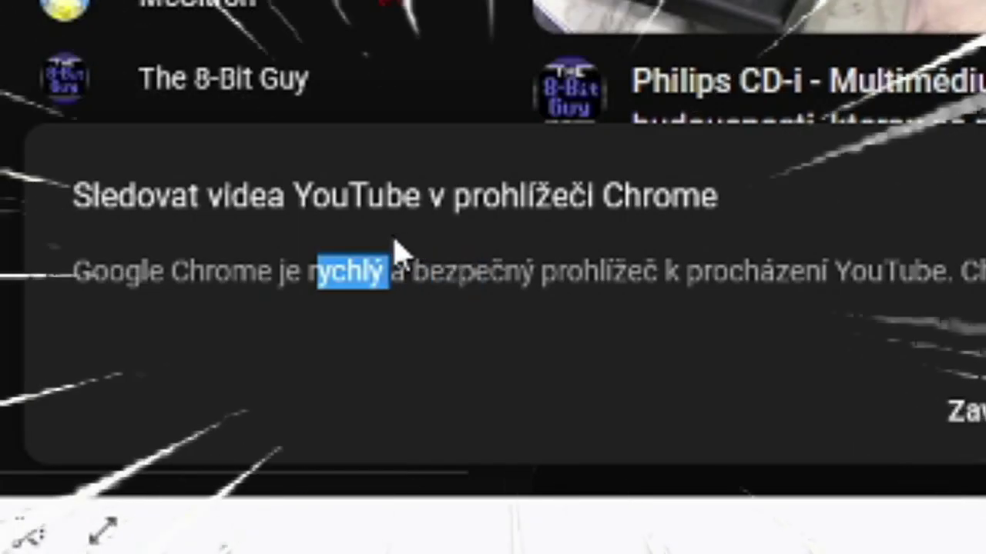
double_click(321, 323)
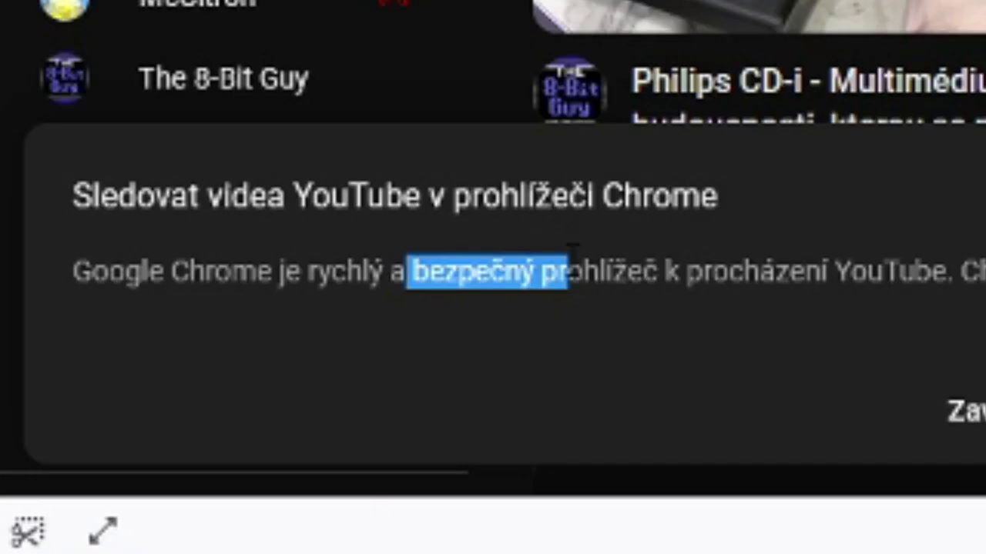
left_click_drag(397, 322, 453, 321)
left_click_drag(612, 321, 650, 322)
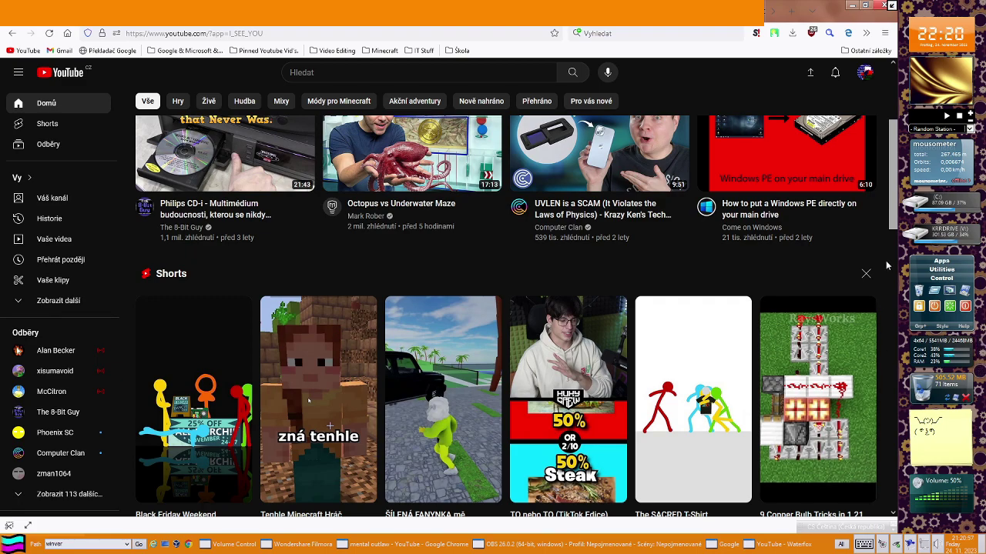
scroll(885, 265, "down", 2)
scroll(886, 265, "down", 3)
scroll(885, 265, "down", 5)
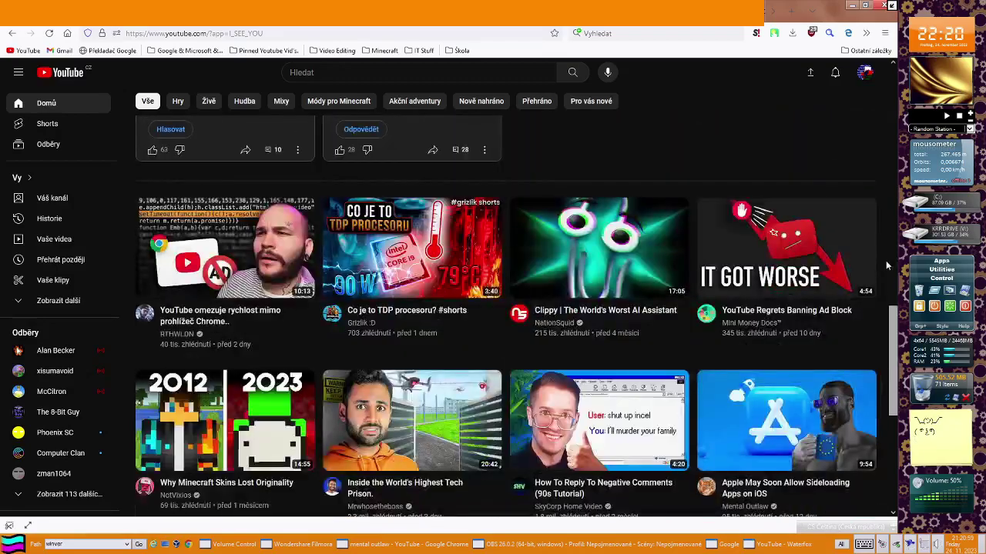
scroll(885, 266, "down", 5)
scroll(886, 260, "down", 4)
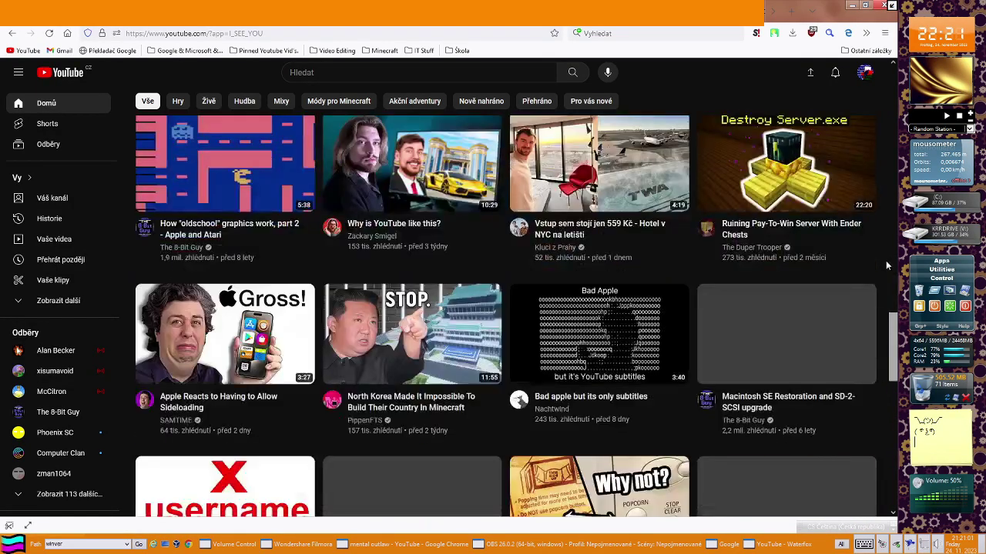
scroll(885, 260, "down", 4)
scroll(885, 266, "down", 5)
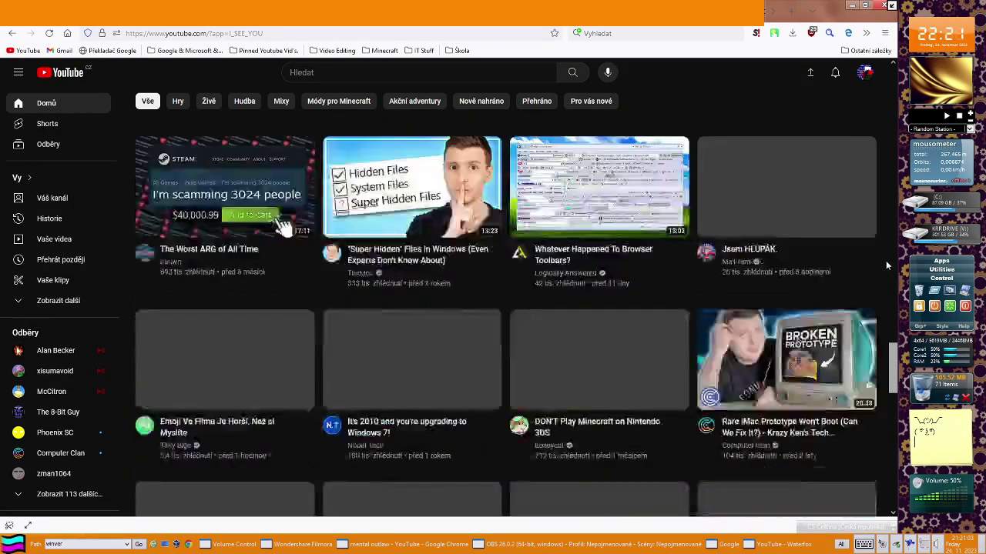
scroll(885, 265, "down", 3)
scroll(886, 266, "down", 5)
scroll(886, 266, "down", 3)
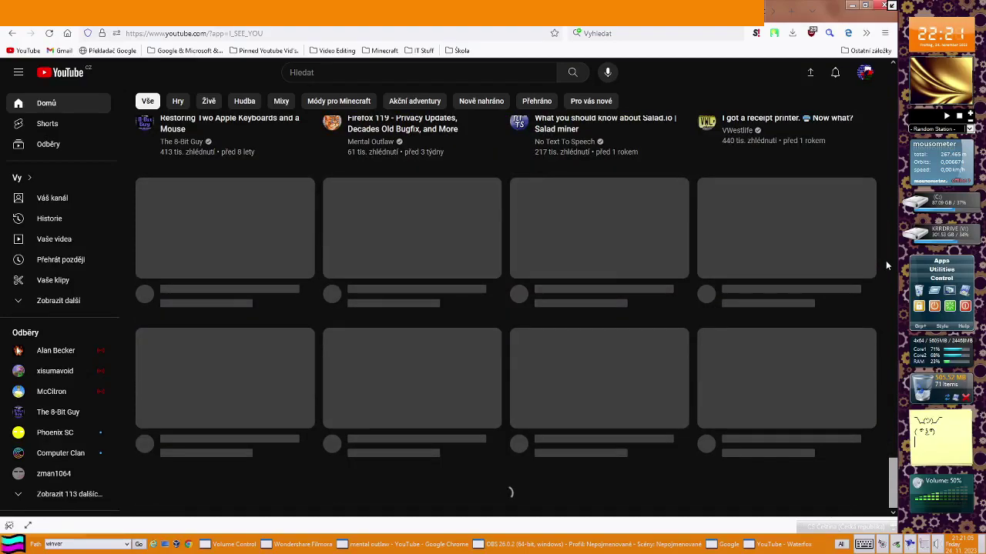
scroll(886, 265, "down", 5)
scroll(885, 265, "down", 5)
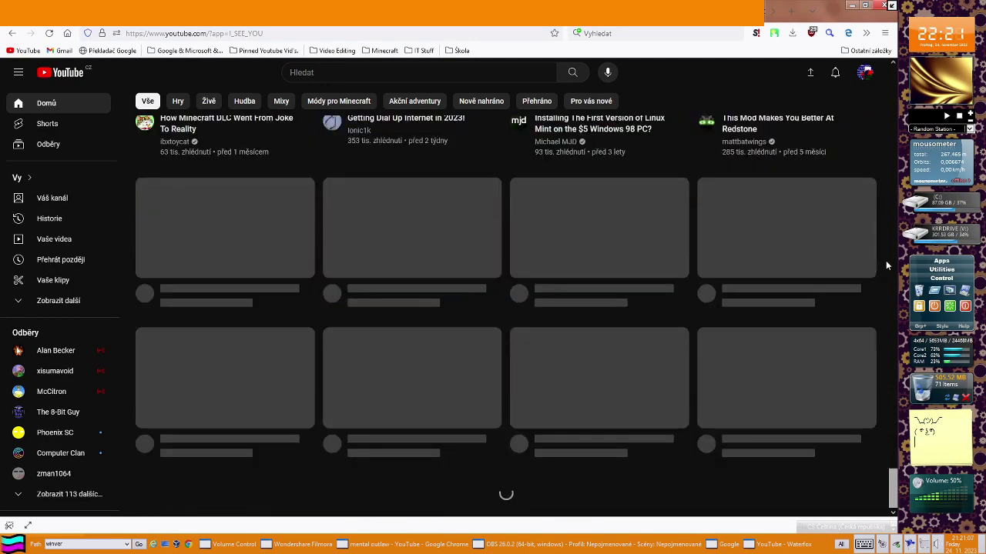
scroll(885, 260, "down", 5)
scroll(886, 261, "down", 5)
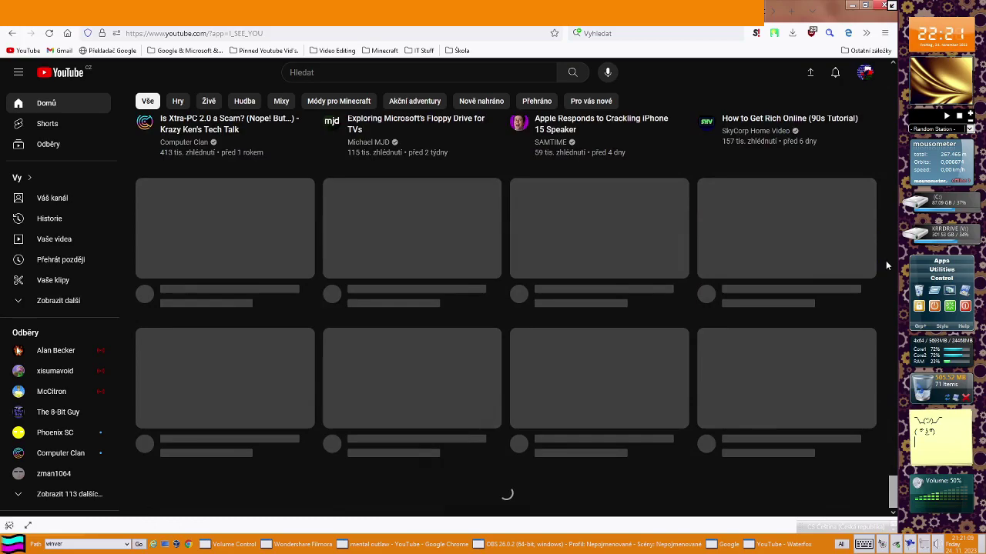
scroll(885, 265, "down", 5)
scroll(886, 266, "down", 3)
scroll(886, 265, "down", 4)
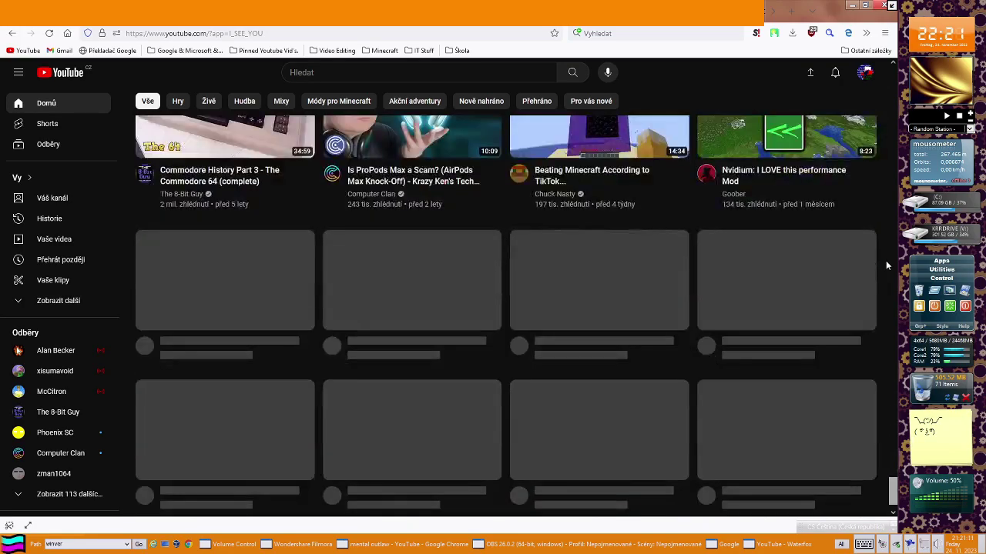
scroll(886, 266, "down", 5)
scroll(885, 265, "down", 5)
scroll(885, 265, "down", 5)
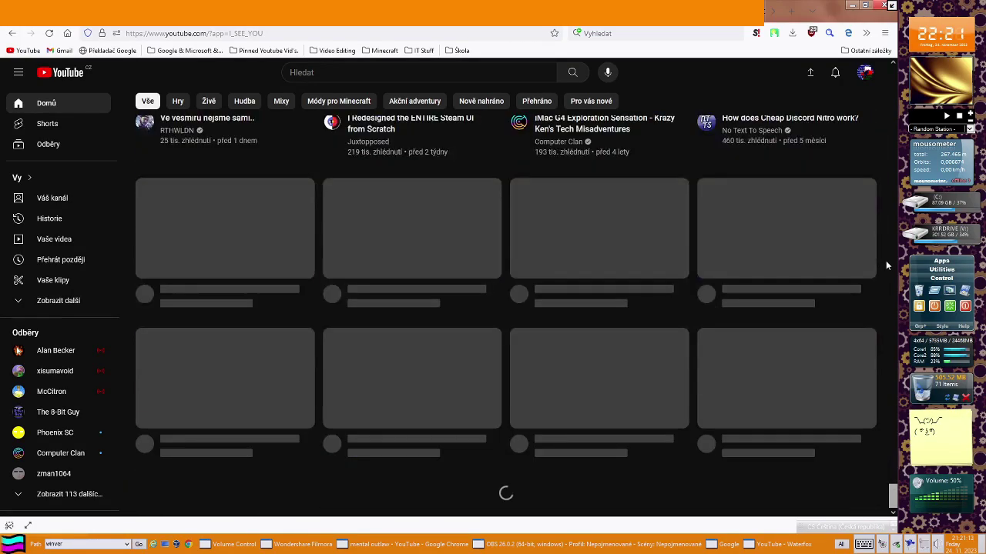
scroll(885, 266, "down", 5)
scroll(886, 266, "down", 5)
scroll(886, 265, "down", 5)
scroll(885, 266, "down", 5)
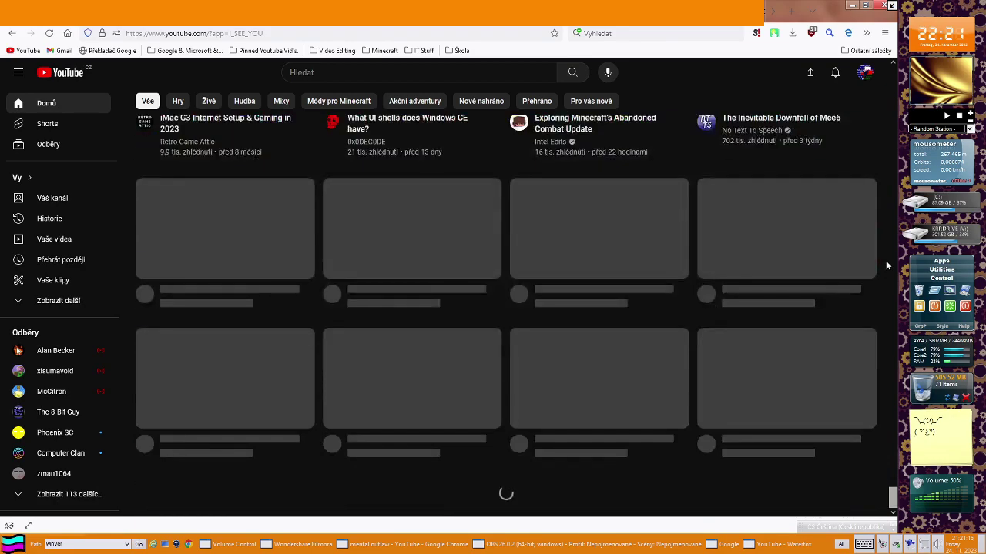
scroll(886, 266, "down", 2)
scroll(886, 266, "down", 5)
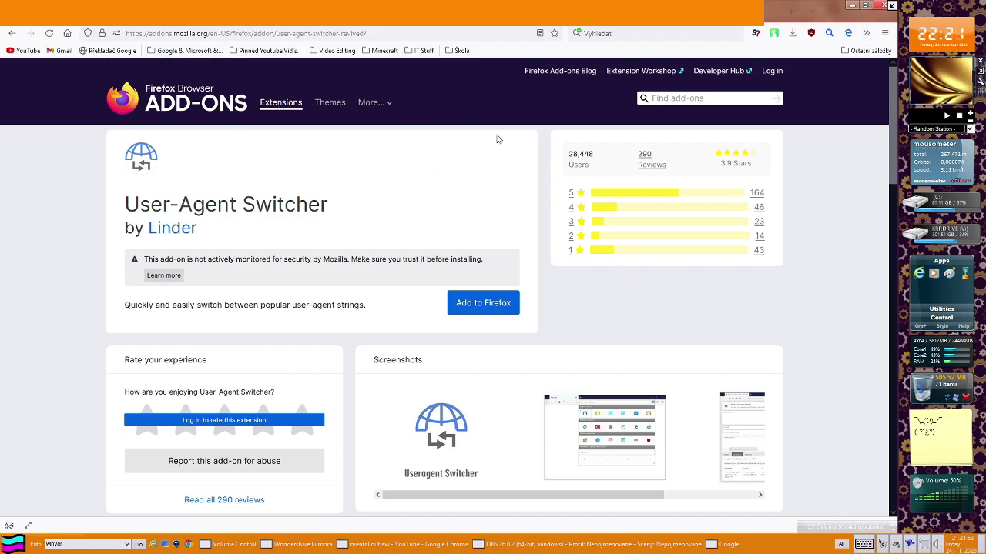
Step: Add the User-Agent Switcher extension to Waterfox and return to the YouTube tab
left_click_drag(191, 228, 121, 203)
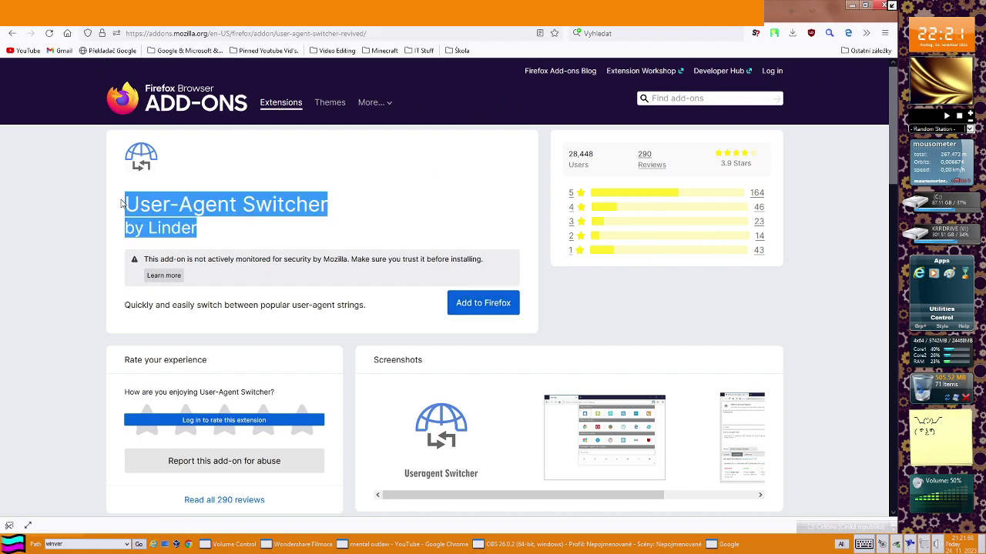
left_click(256, 191)
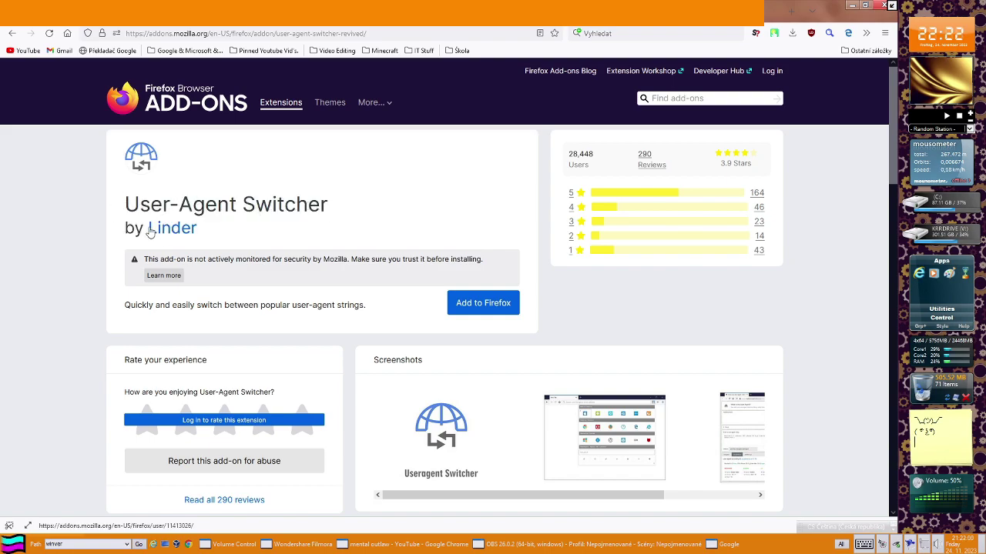
left_click(473, 302)
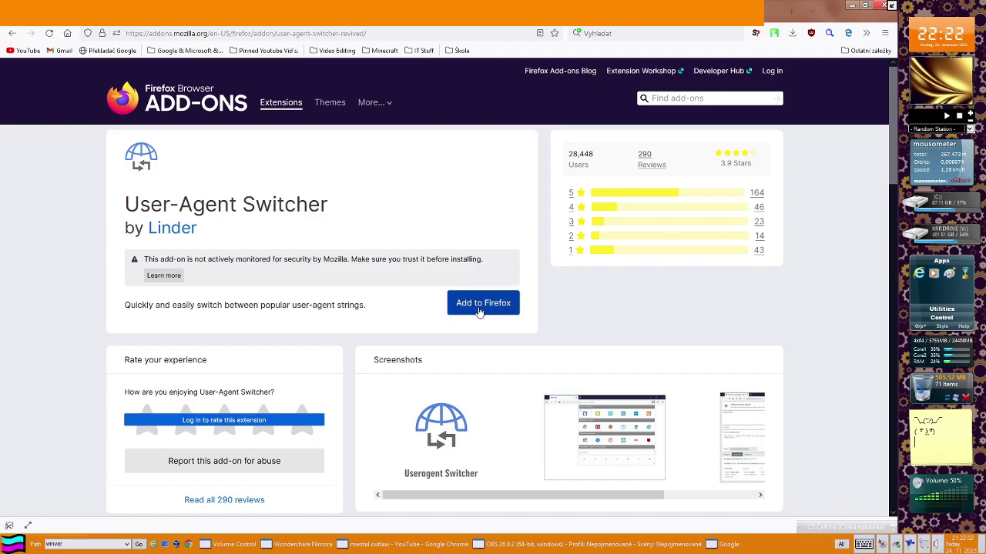
key("ctrl+Tab")
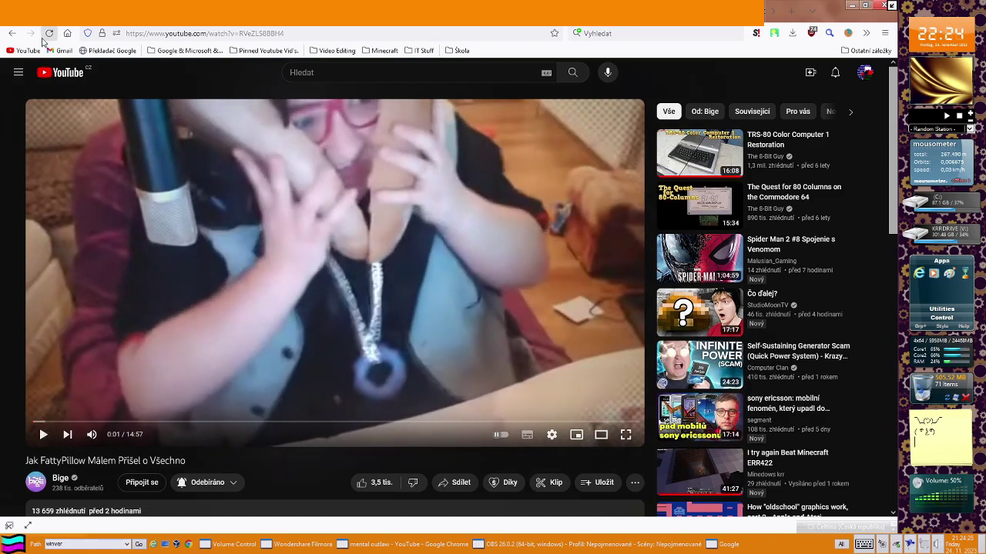
Step: Open the TRS-80 Color Computer 1 Restoration recommendation, then another recommended video
left_click(697, 154)
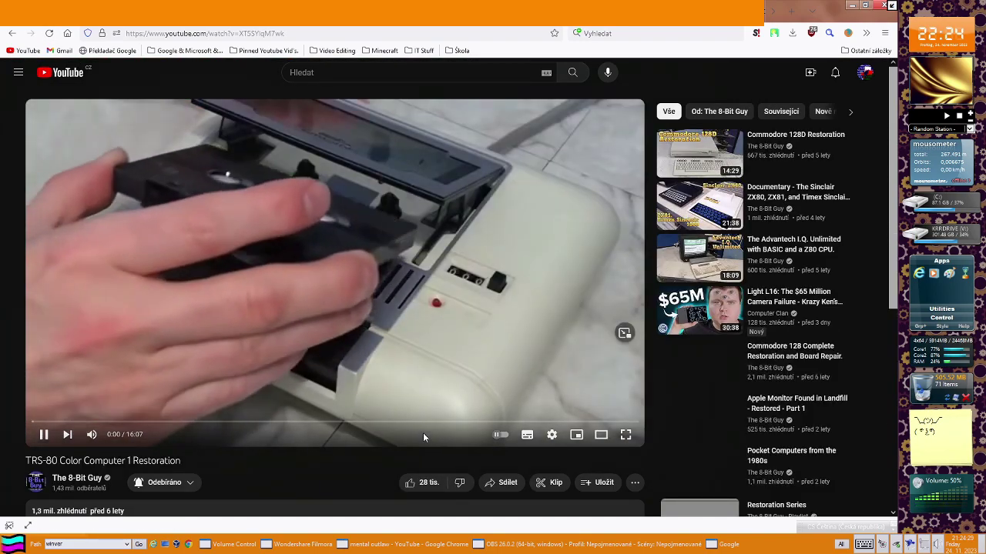
left_click(13, 36)
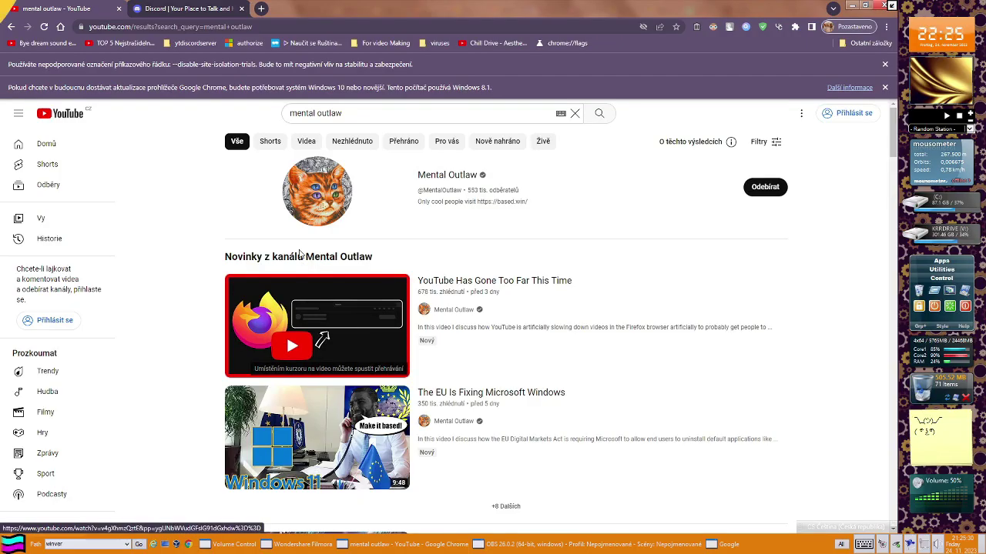
Step: Open 'YouTube Has Gone Too Far This Time', detour to Rise of the Dark Mode, return and pause
left_click(331, 329)
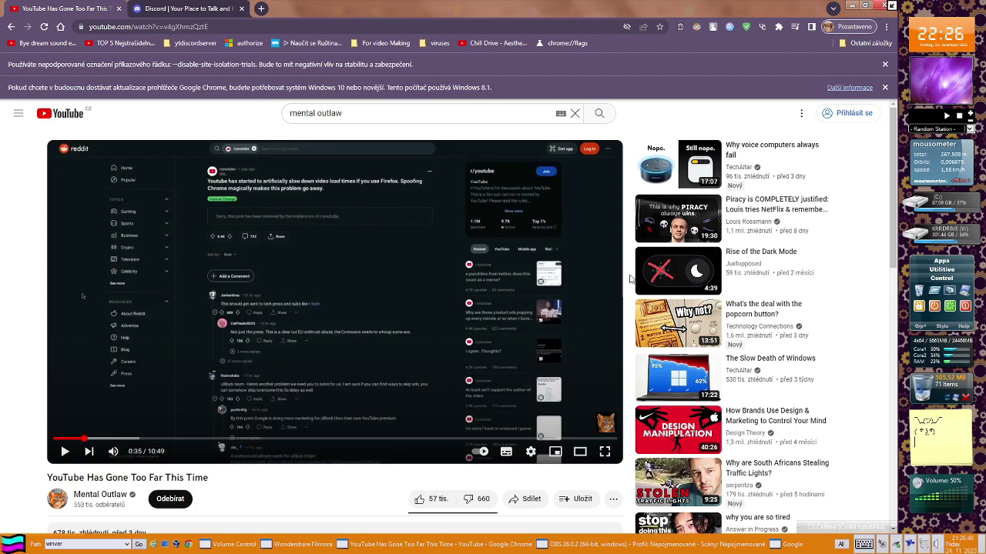
left_click(668, 277)
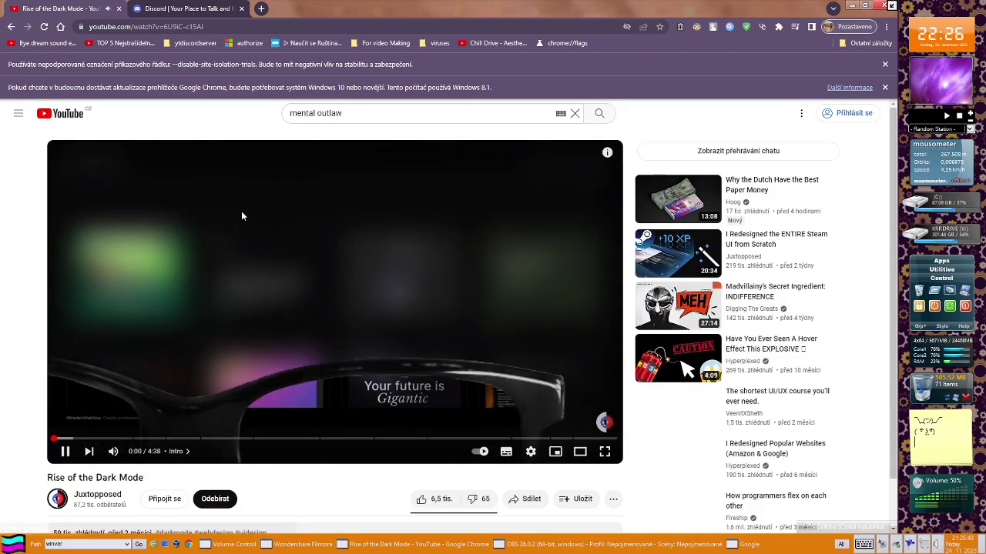
left_click(226, 292)
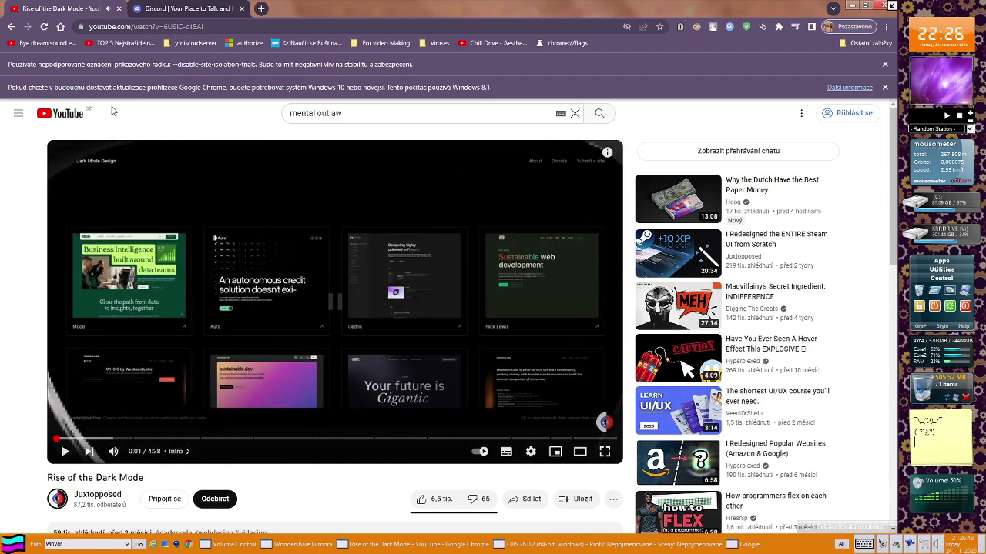
left_click(12, 27)
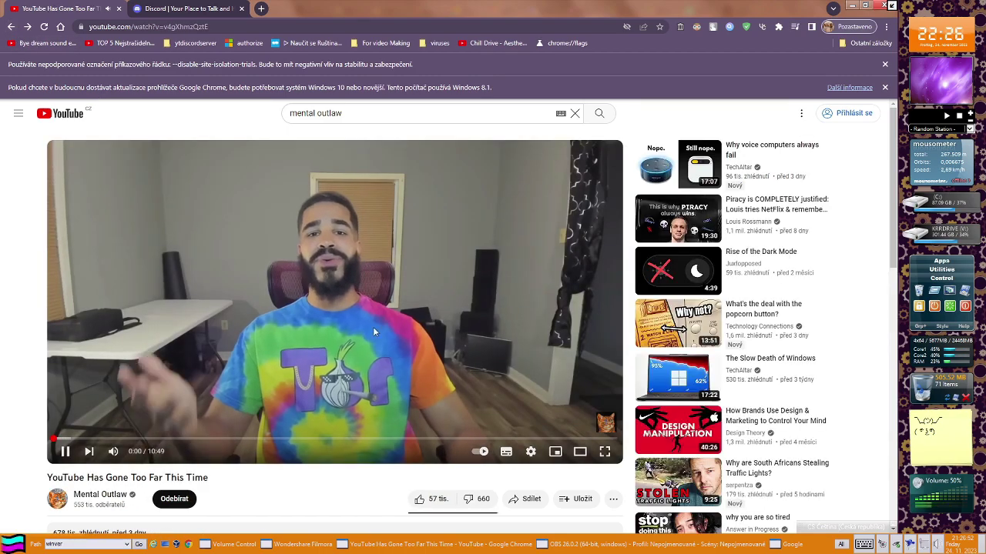
left_click(375, 459)
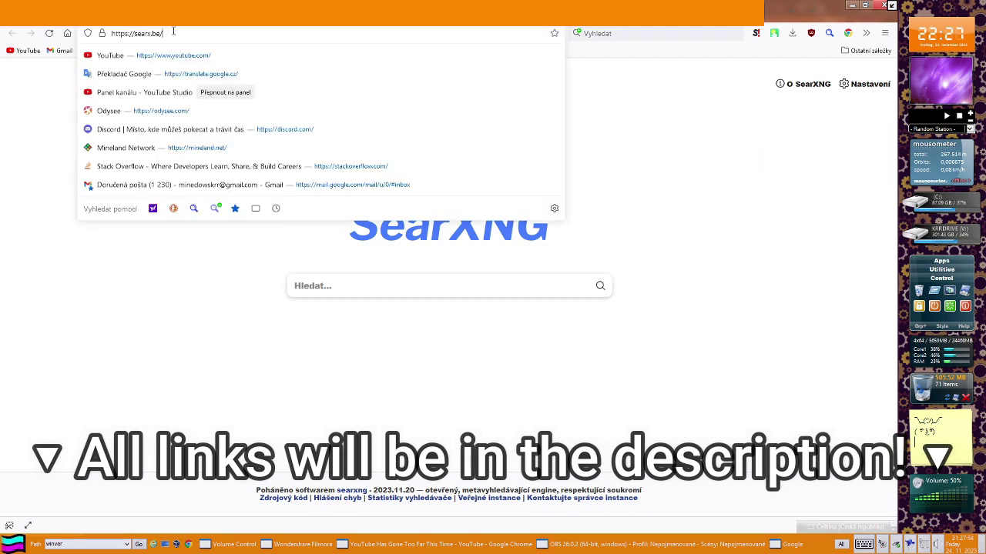
Step: Dismiss the address-bar suggestions dropdown over the searx.be page
left_click(241, 286)
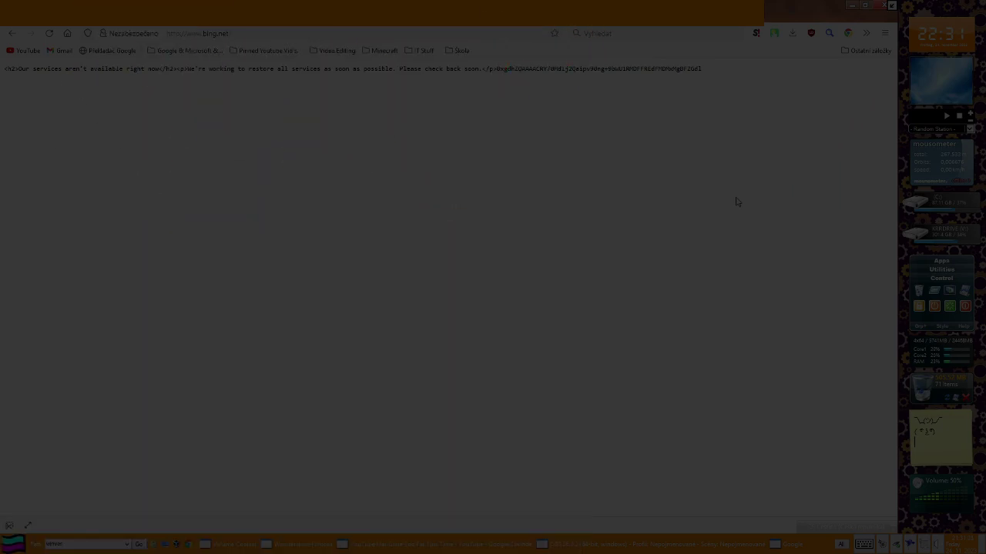
Step: Bring up the Alt+Tab window switcher to pick OBS
key("alt+Tab")
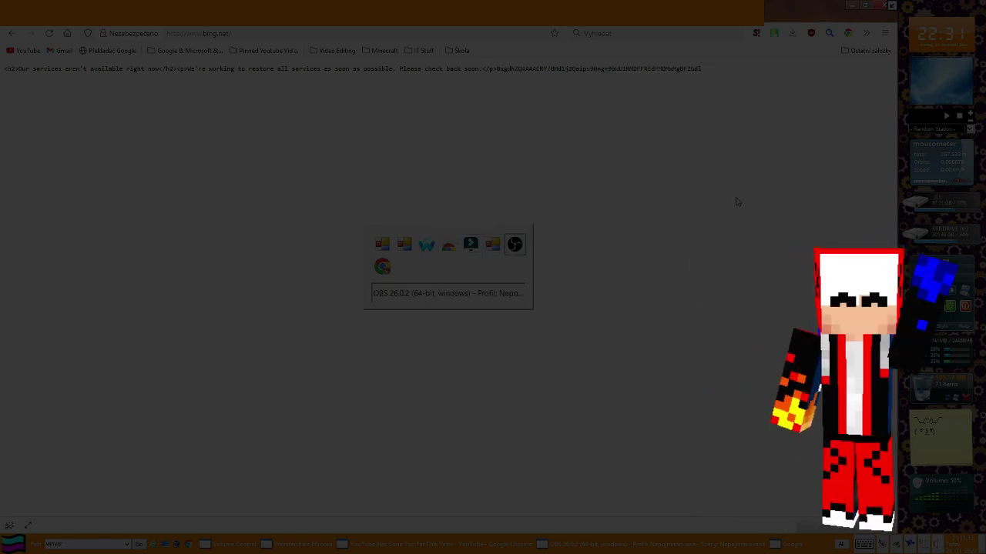